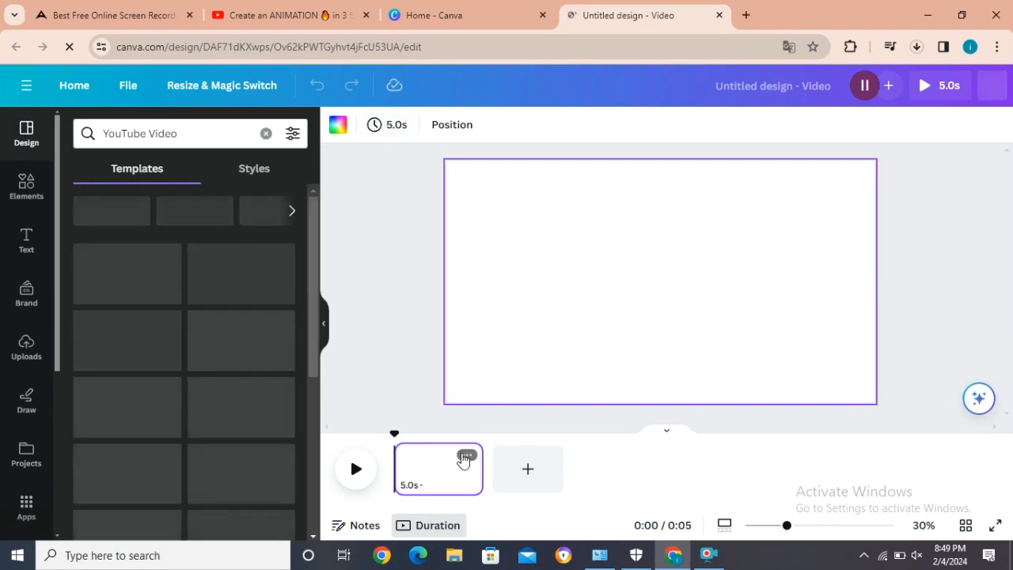
# Step: Set the blank page's timing to 8 seconds
pyautogui.click(388, 127)
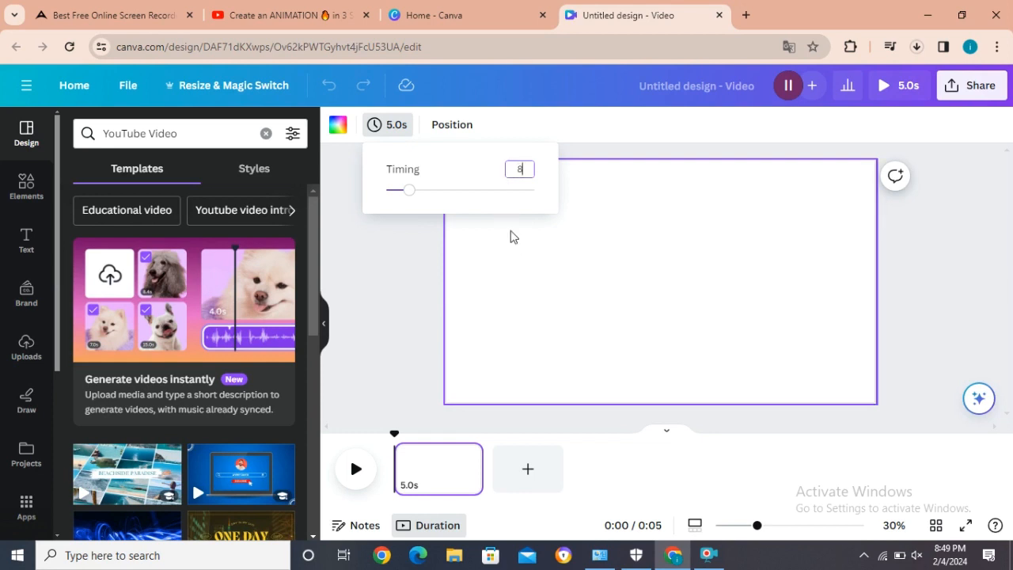
pyautogui.press('Return')
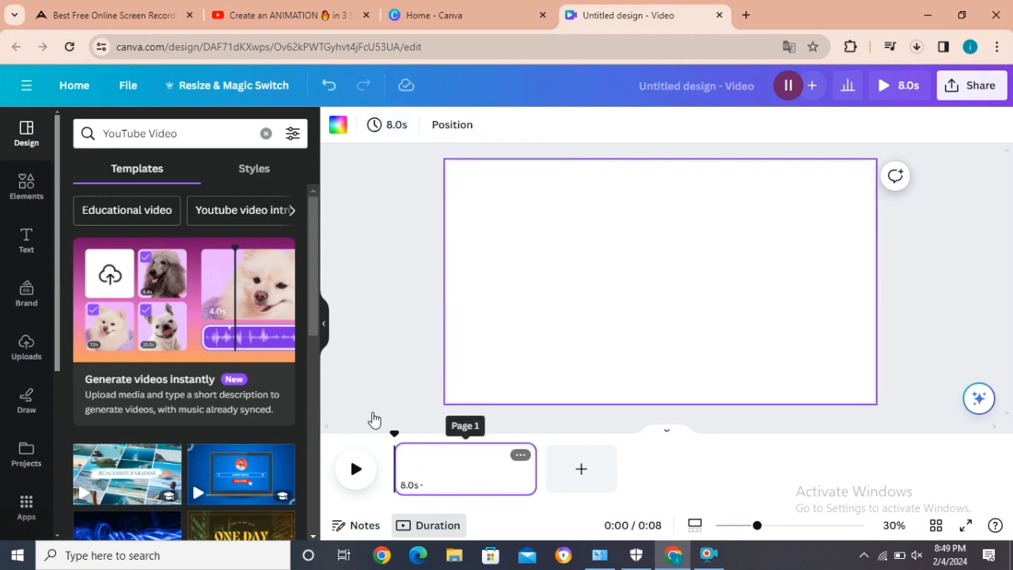
# Step: Add the recently used green park landscape with blue hills and set it as the page background
pyautogui.click(23, 185)
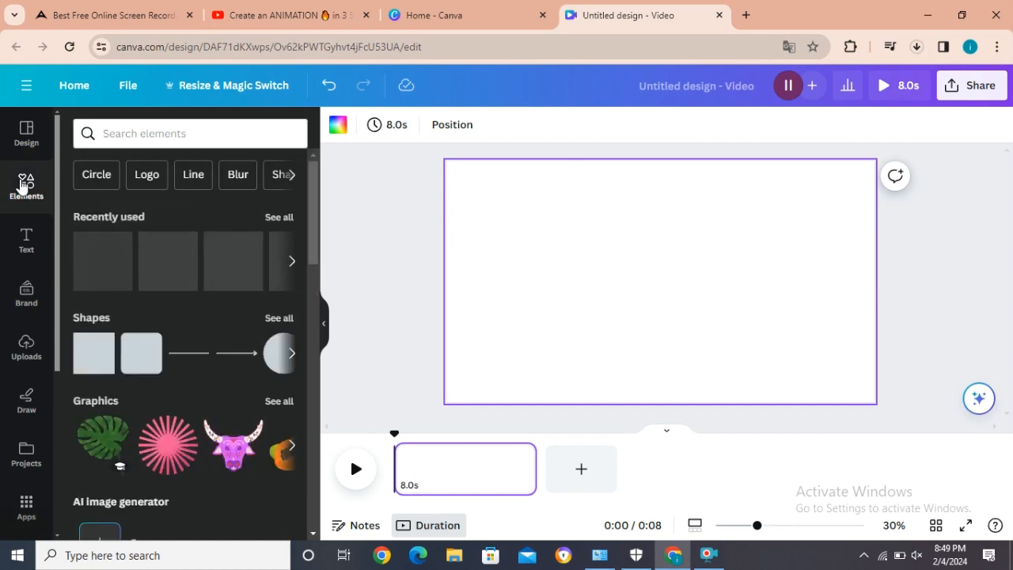
pyautogui.click(279, 218)
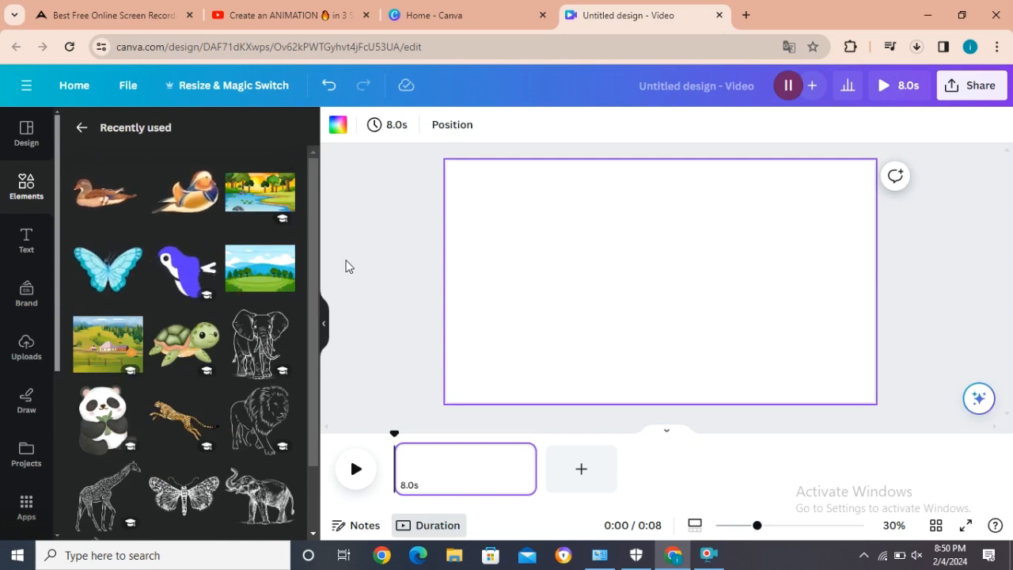
pyautogui.click(255, 271)
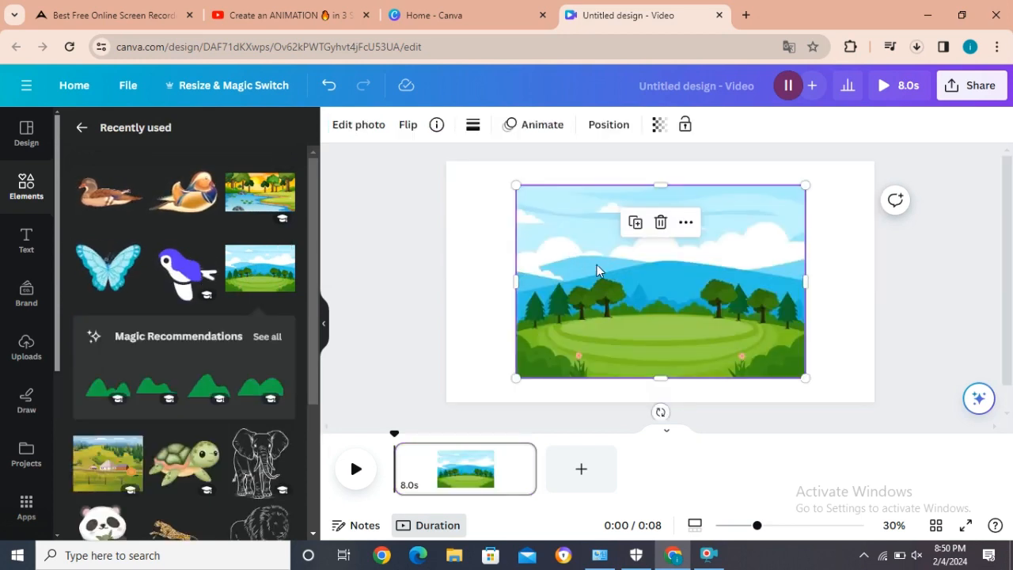
pyautogui.rightClick(640, 305)
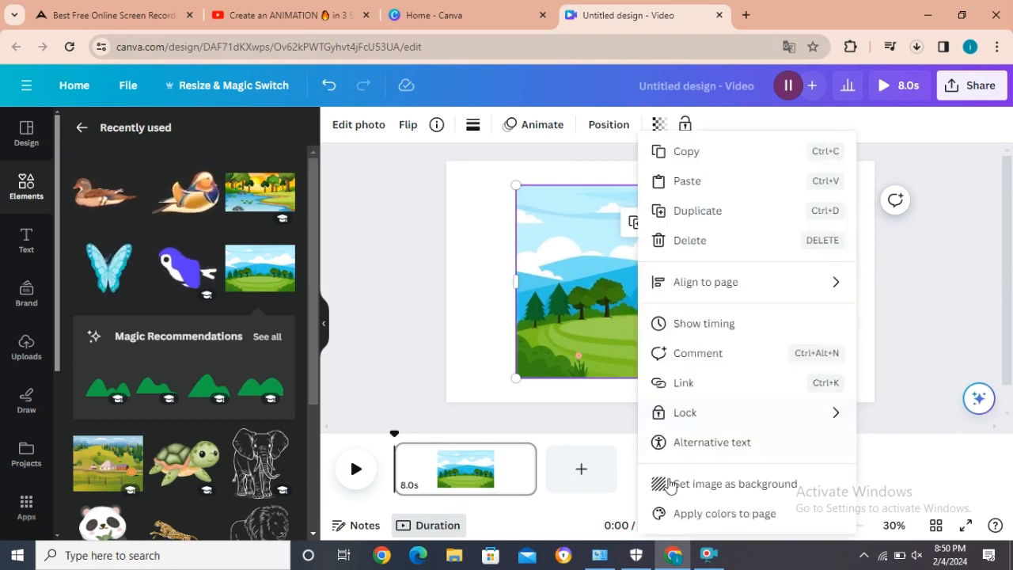
pyautogui.click(745, 491)
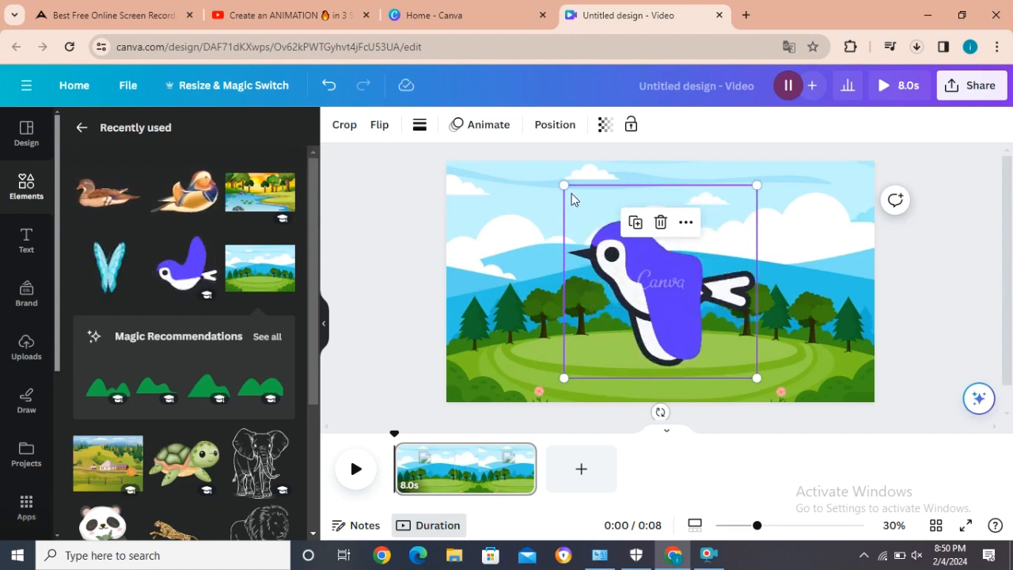
# Step: Place a small purple bird at the scene's right edge and a small tilted blue butterfly on the lower-left flower
pyautogui.moveTo(566, 187); pyautogui.dragTo(836, 273)
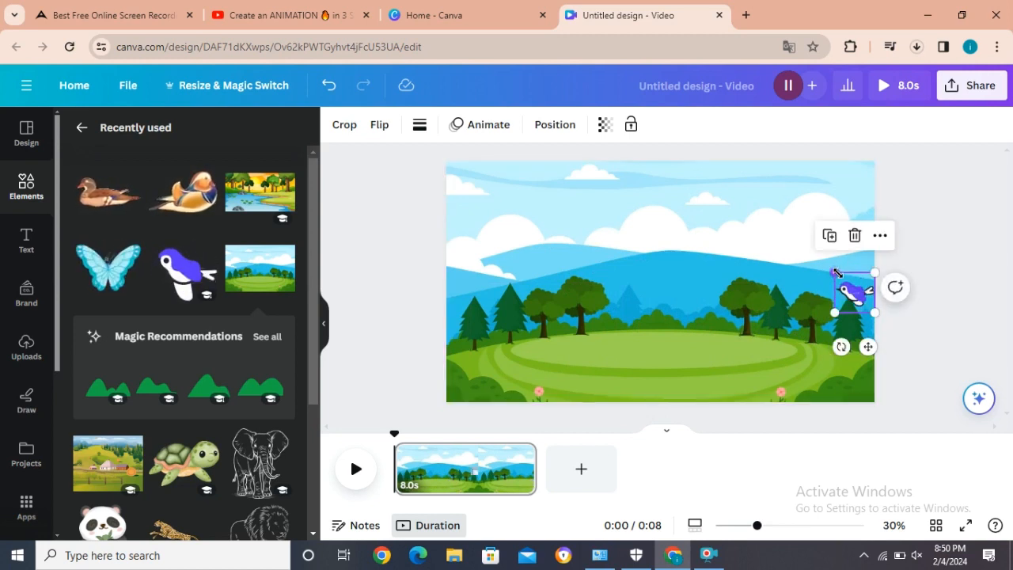
pyautogui.click(113, 279)
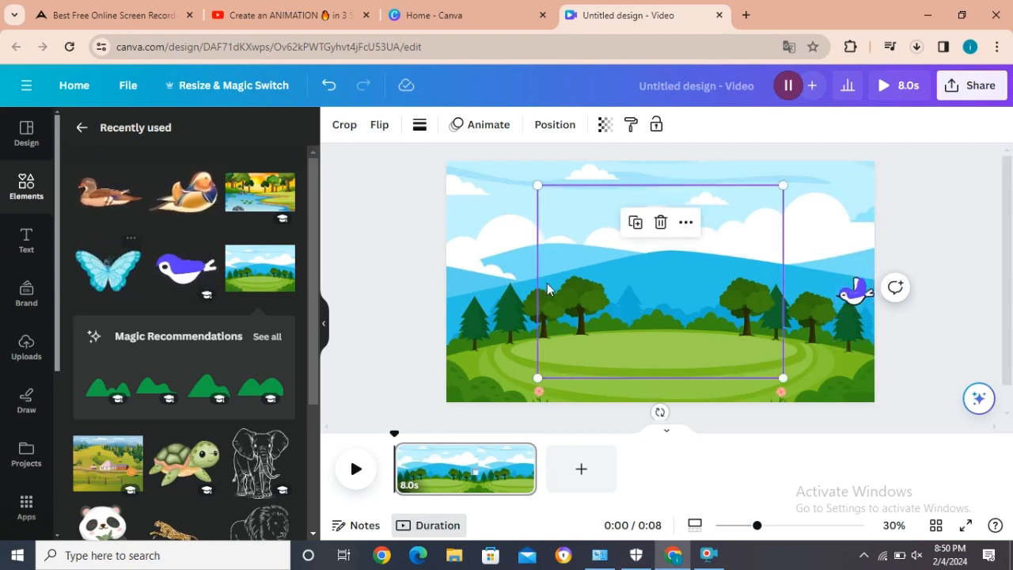
pyautogui.moveTo(539, 186); pyautogui.dragTo(532, 392)
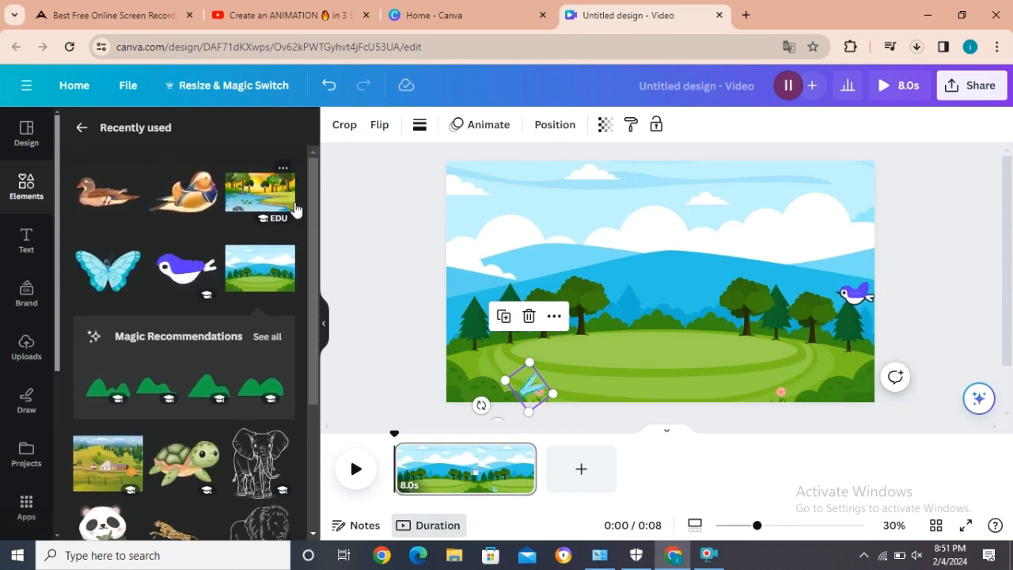
# Step: Search elements for "rabbit", add the sitting brown rabbit graphic, and shrink it beside the lower-right flower
pyautogui.click(82, 129)
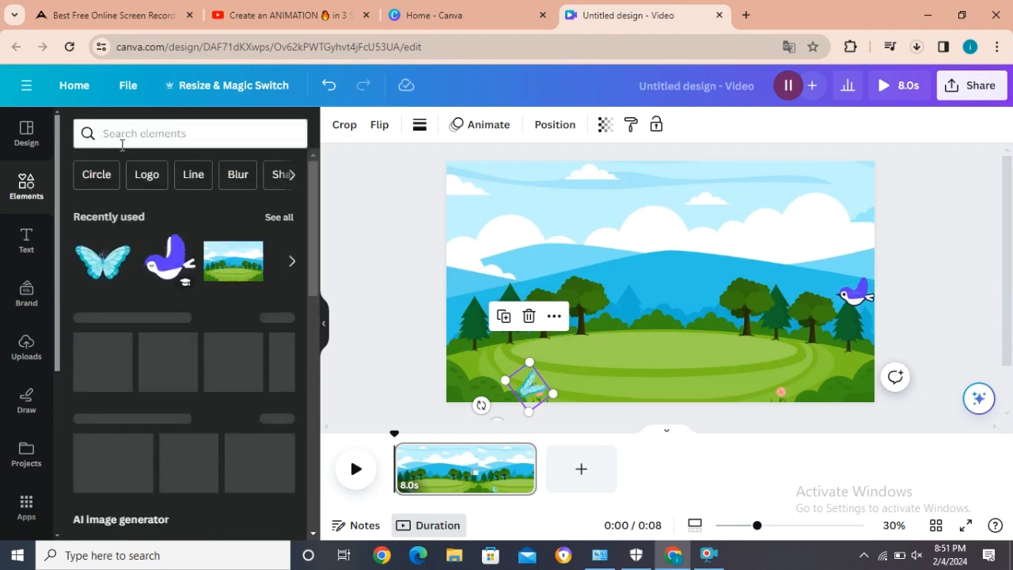
pyautogui.click(124, 136)
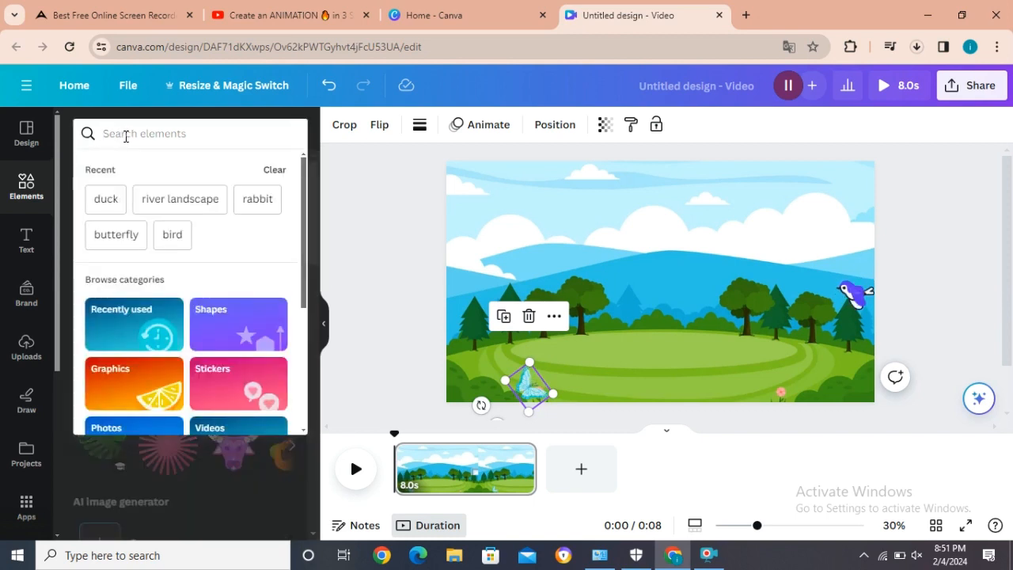
pyautogui.click(257, 202)
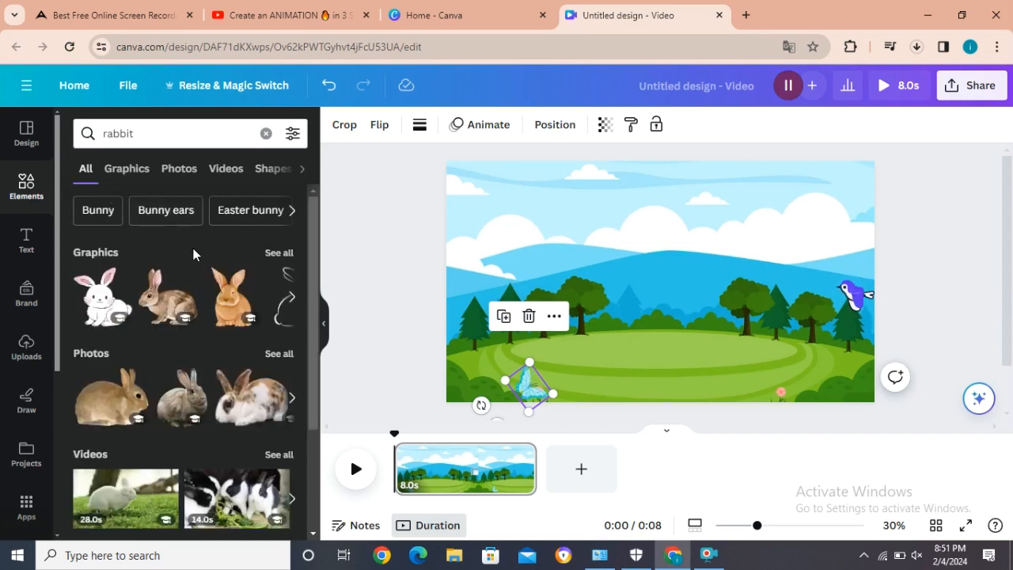
pyautogui.click(176, 307)
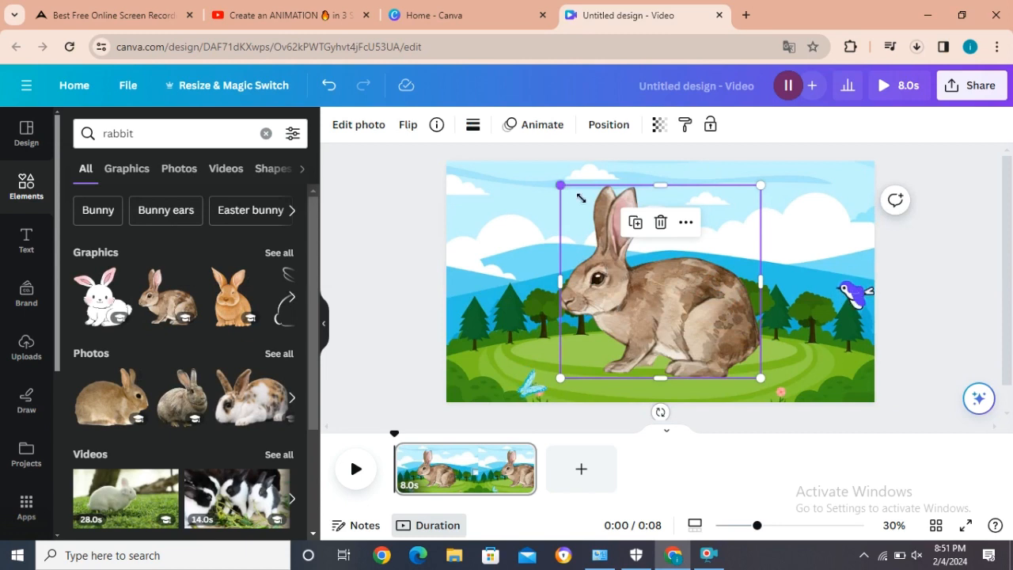
pyautogui.moveTo(563, 186); pyautogui.dragTo(740, 383)
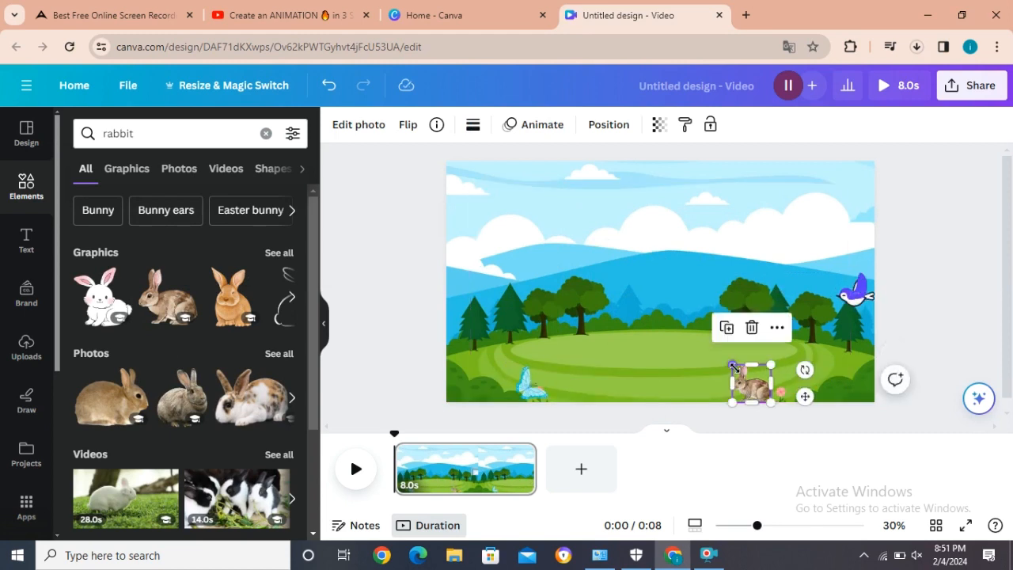
pyautogui.moveTo(734, 368); pyautogui.dragTo(737, 370)
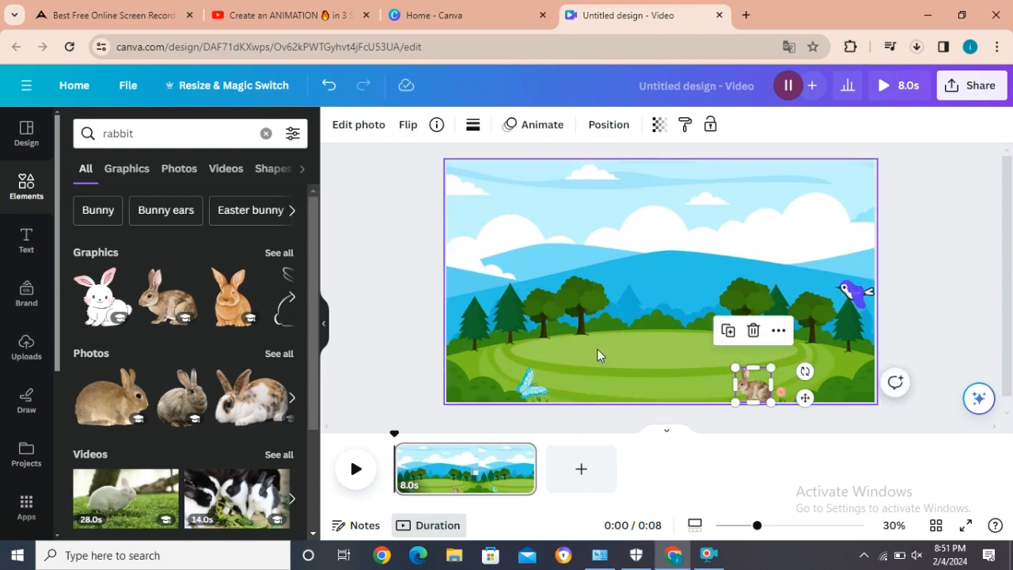
# Step: Create a custom animation for the bird along a wavy path from the right edge to the scene's middle
pyautogui.click(529, 384)
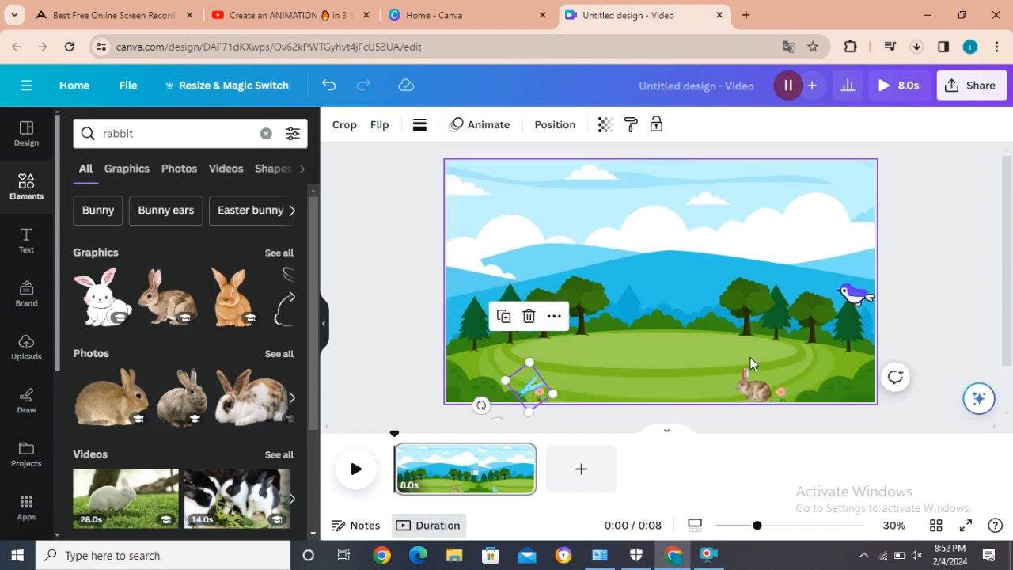
pyautogui.click(752, 382)
pyautogui.click(850, 303)
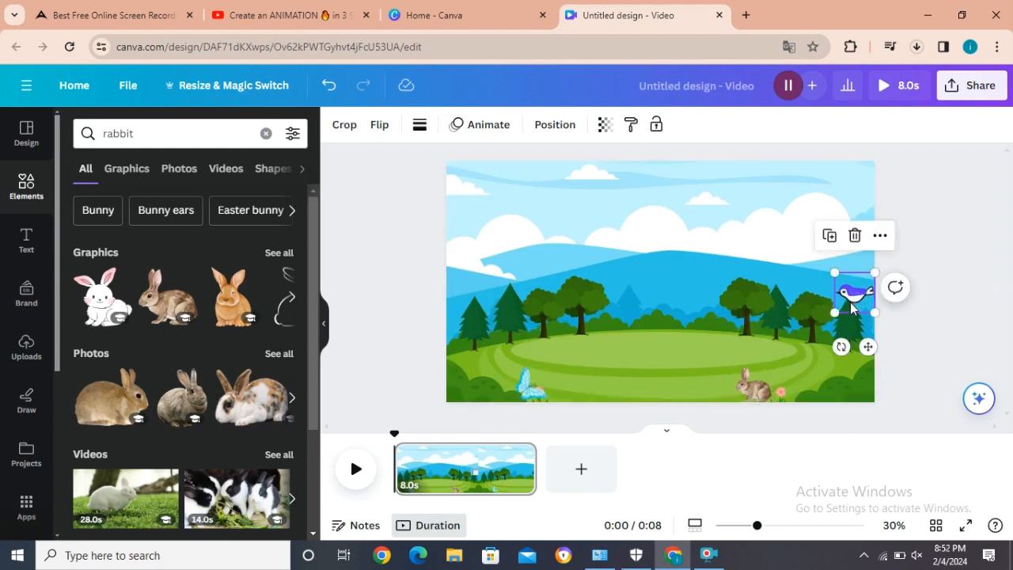
pyautogui.click(486, 126)
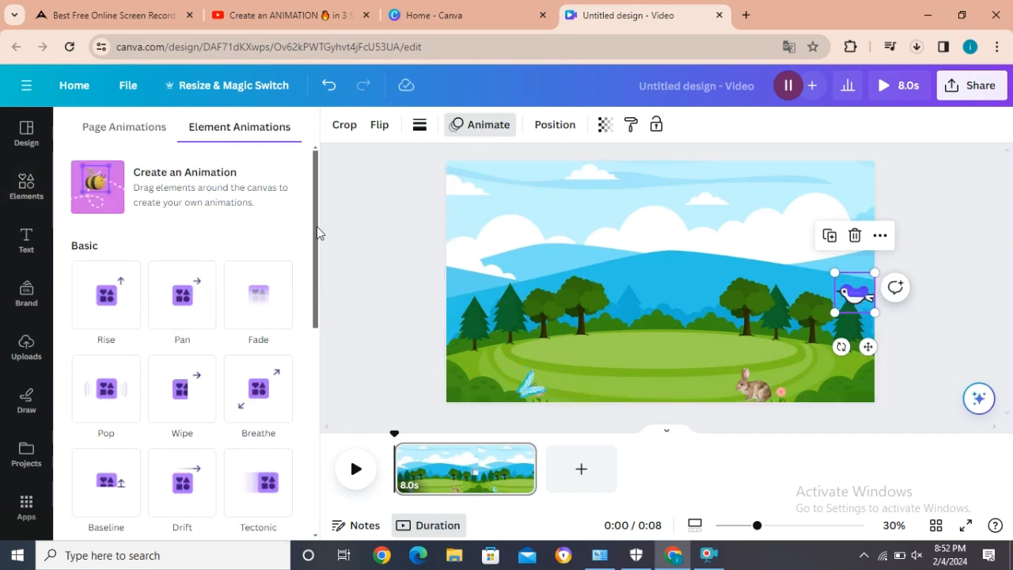
pyautogui.click(165, 190)
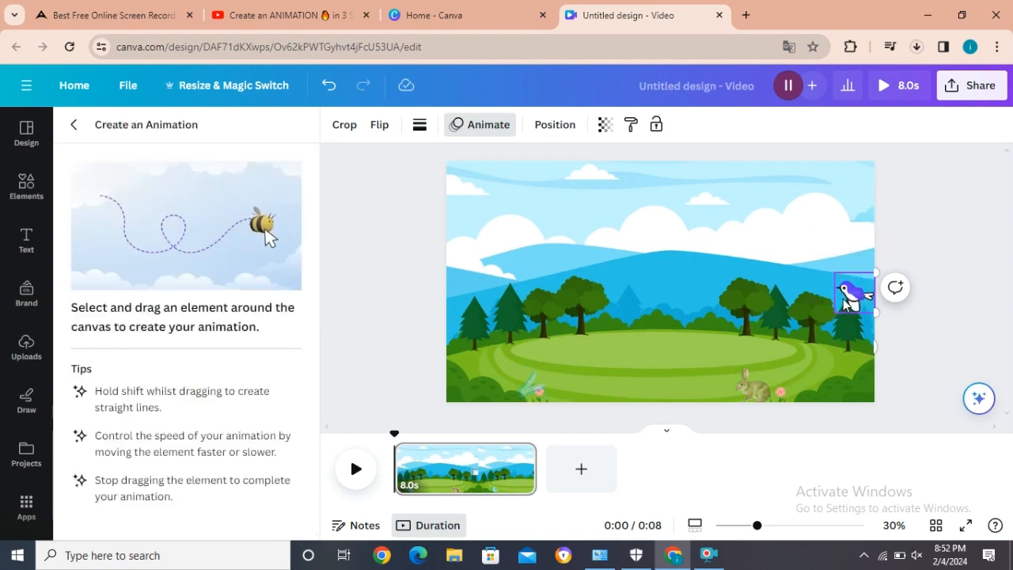
pyautogui.moveTo(817, 297)
pyautogui.mouseDown()
pyautogui.moveTo(755, 307)
pyautogui.moveTo(741, 292)
pyautogui.moveTo(698, 299)
pyautogui.moveTo(663, 288)
pyautogui.moveTo(634, 299)
pyautogui.mouseUp()
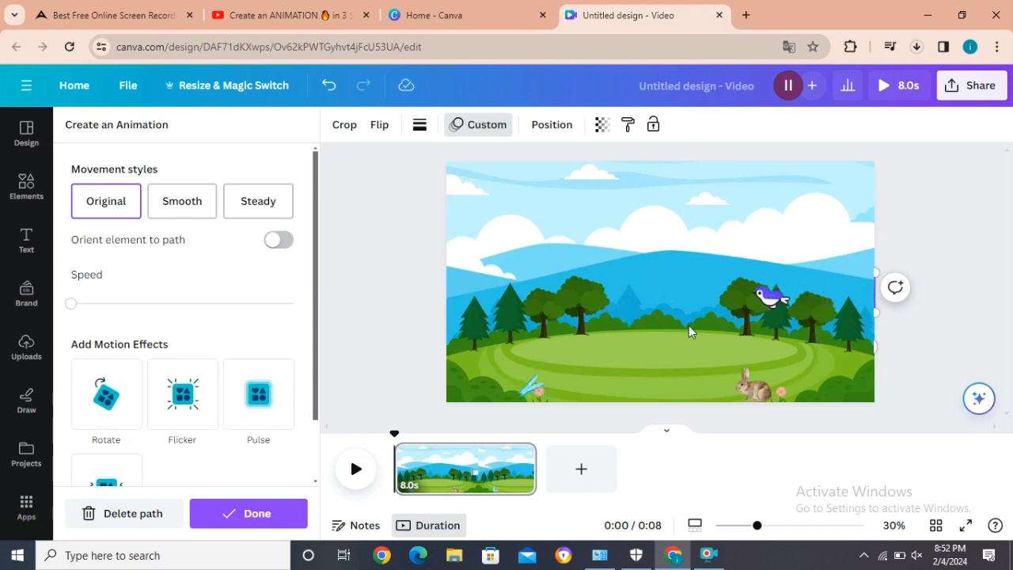
# Step: Create motion paths taking the butterfly up and right across the meadow and the rabbit left along the scene's bottom edge
pyautogui.click(528, 393)
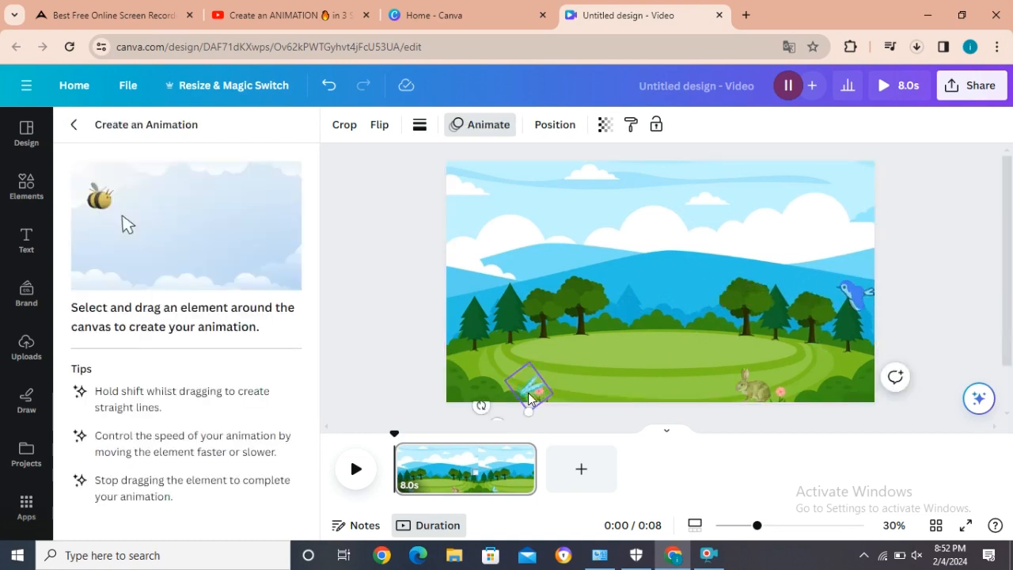
pyautogui.moveTo(532, 393)
pyautogui.mouseDown()
pyautogui.moveTo(564, 349)
pyautogui.moveTo(668, 350)
pyautogui.moveTo(713, 334)
pyautogui.moveTo(768, 349)
pyautogui.mouseUp()
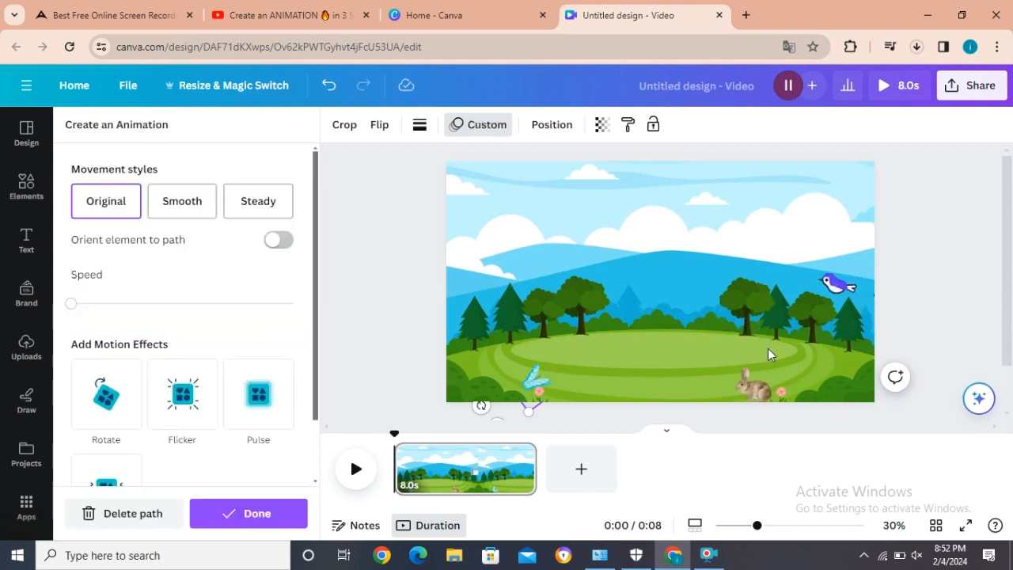
pyautogui.click(752, 394)
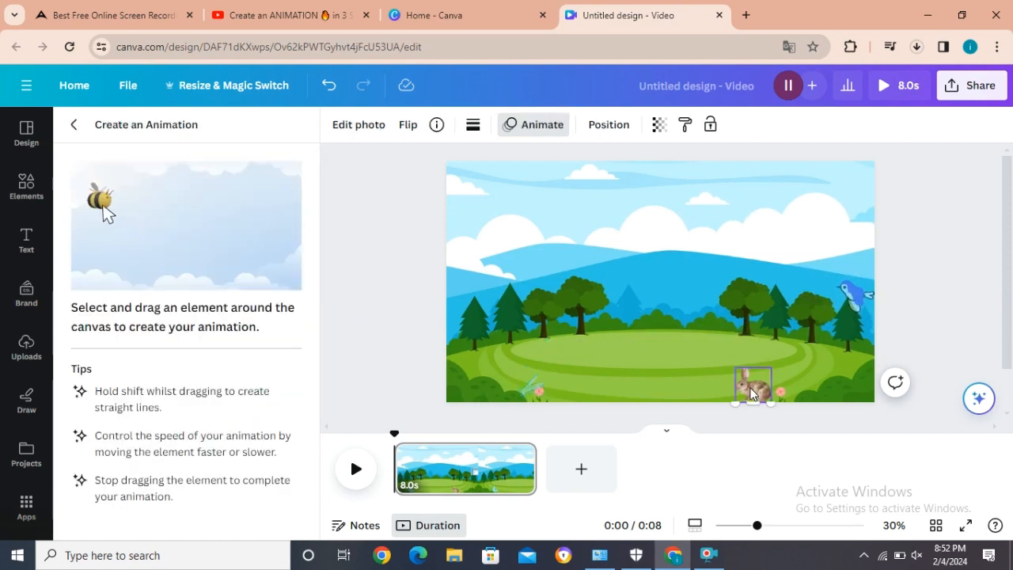
pyautogui.moveTo(752, 394); pyautogui.dragTo(582, 394)
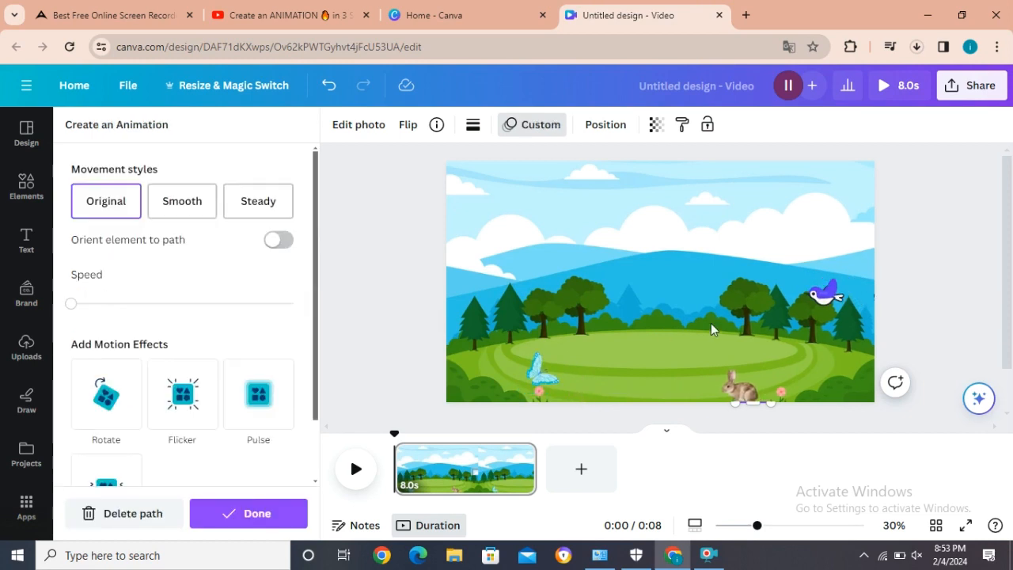
# Step: Set the bird's movement style to Smooth and raise its animation speed slightly, to about a tenth of the range
pyautogui.click(802, 300)
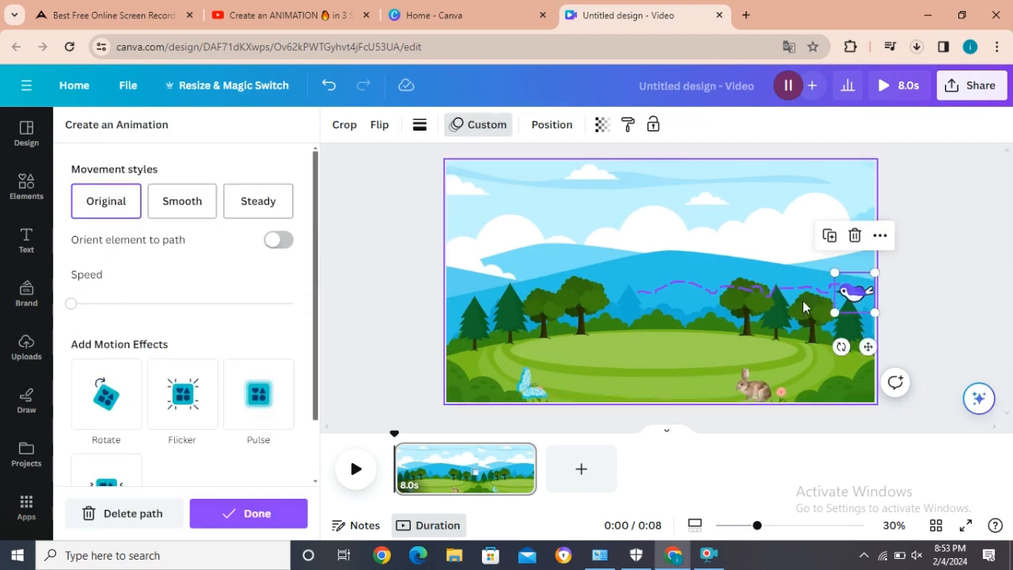
pyautogui.click(188, 210)
pyautogui.moveTo(70, 310); pyautogui.dragTo(95, 308)
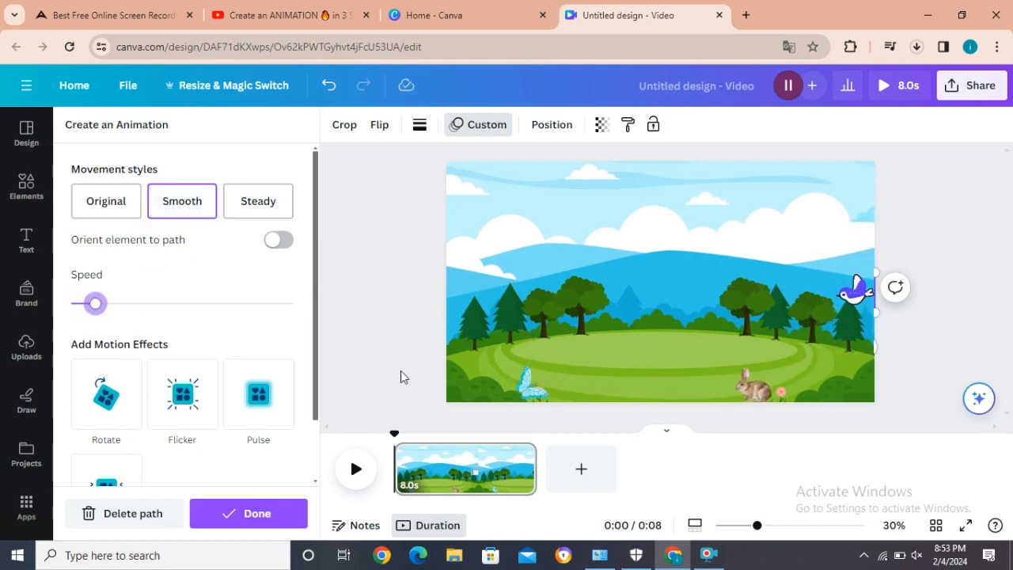
# Step: Set the butterfly's movement style to Steady and raise its animation speed to about a fifth of the range
pyautogui.click(538, 389)
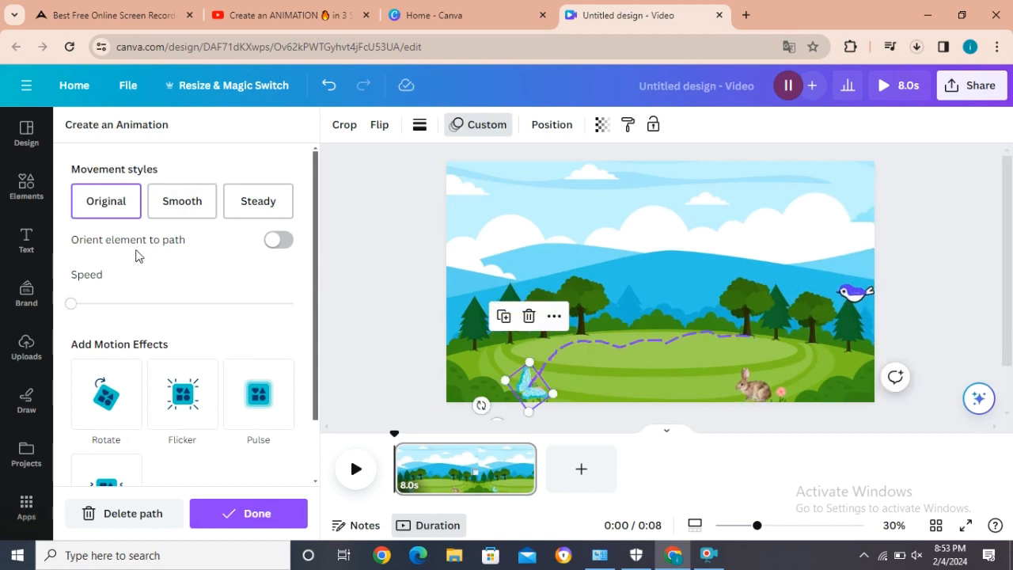
pyautogui.click(182, 200)
pyautogui.click(258, 199)
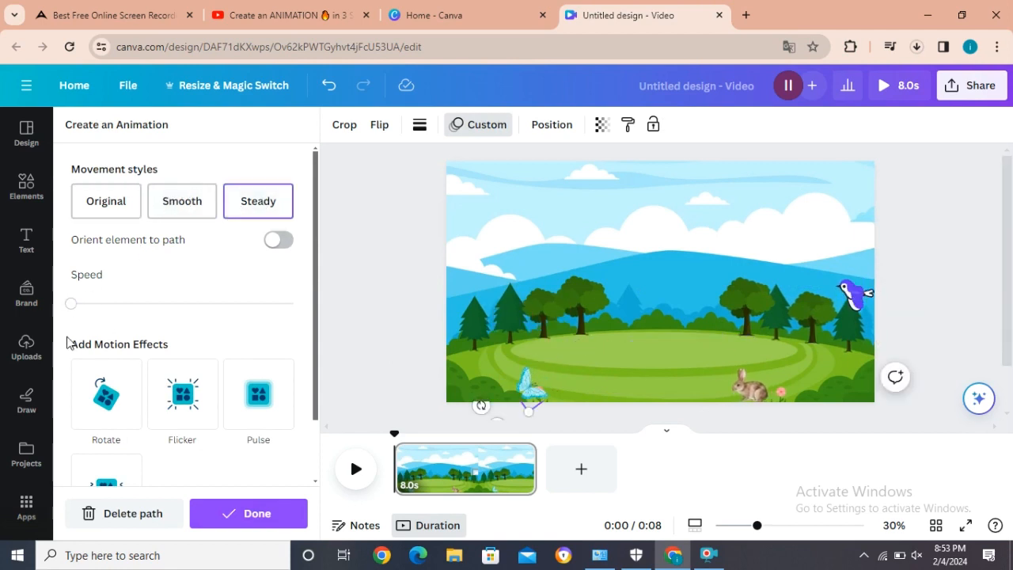
pyautogui.moveTo(73, 306); pyautogui.dragTo(117, 306)
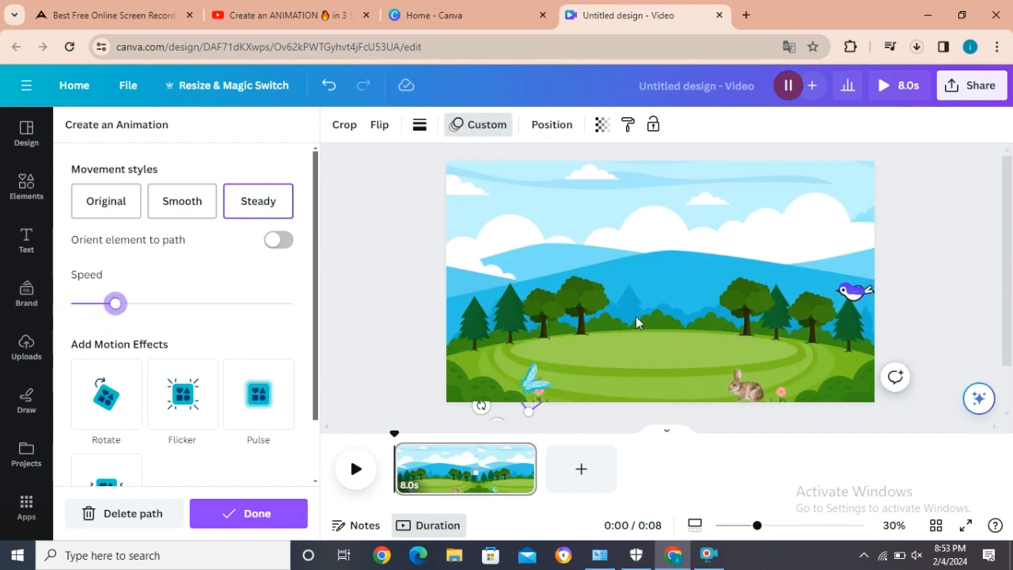
# Step: Set the rabbit's movement style to Steady and raise its animation speed to about a quarter of the range
pyautogui.click(730, 388)
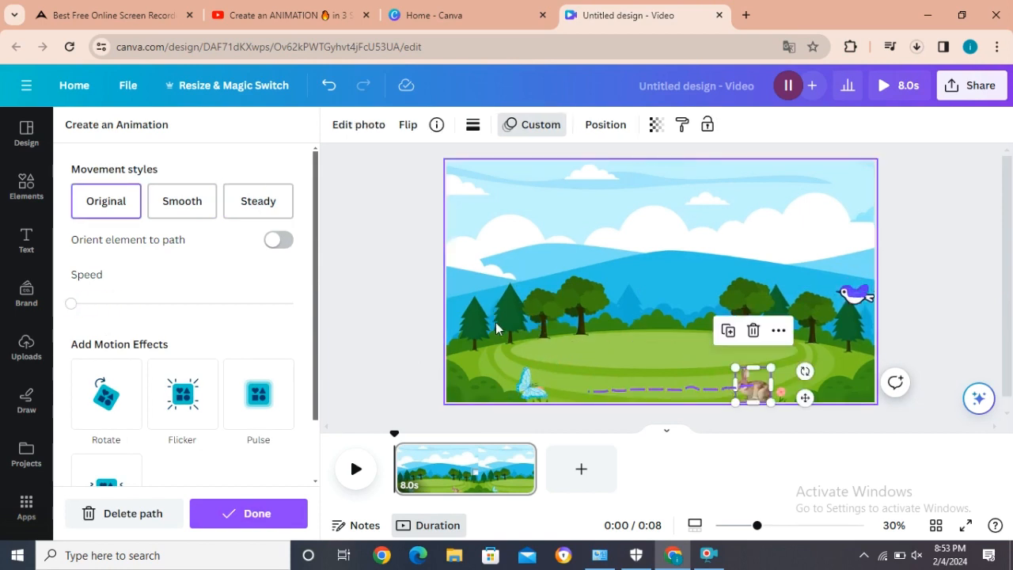
pyautogui.click(245, 201)
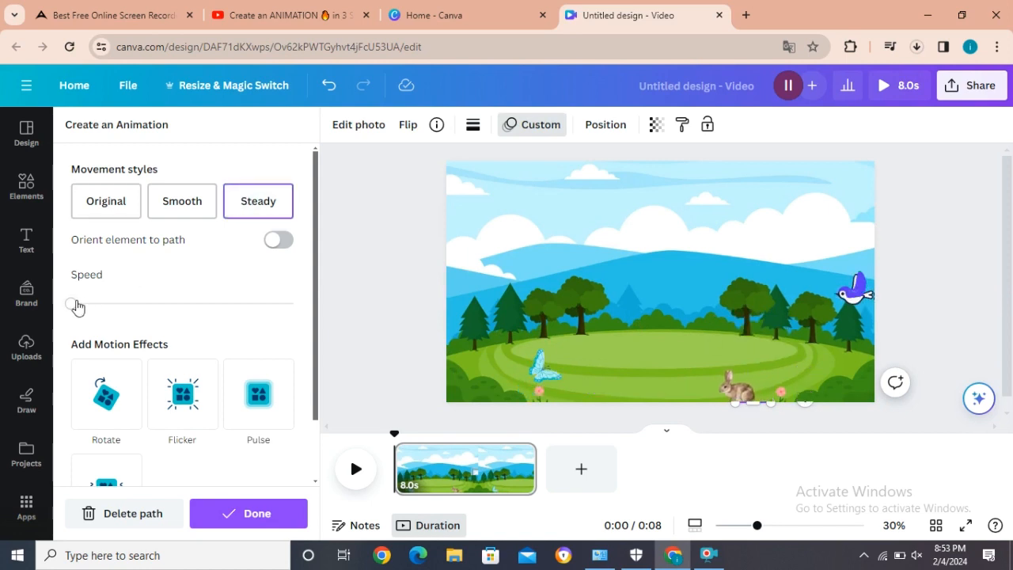
pyautogui.moveTo(76, 307); pyautogui.dragTo(127, 305)
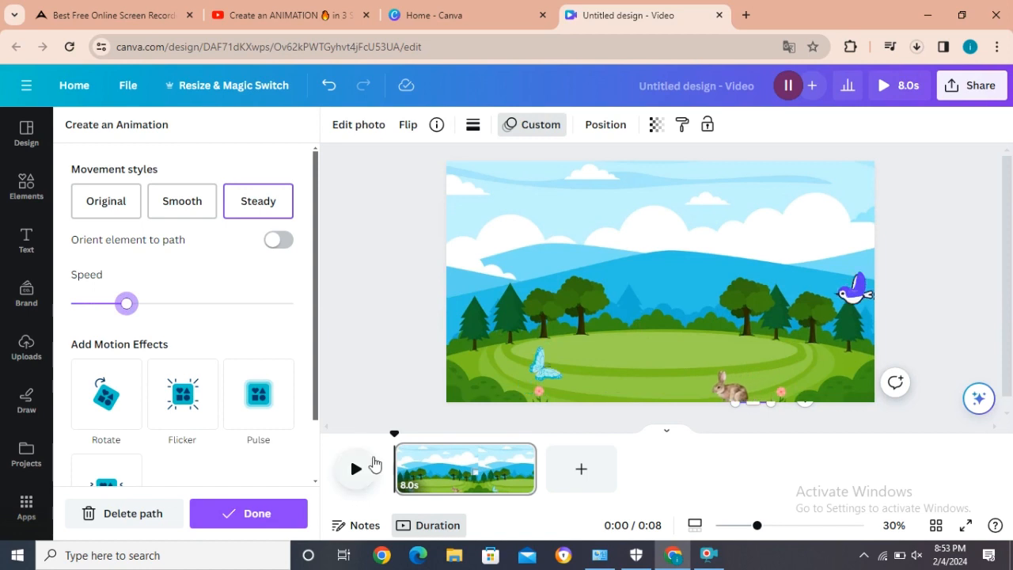
# Step: Add a second page and set the recently used sunset forest lake image as its background
pyautogui.click(590, 477)
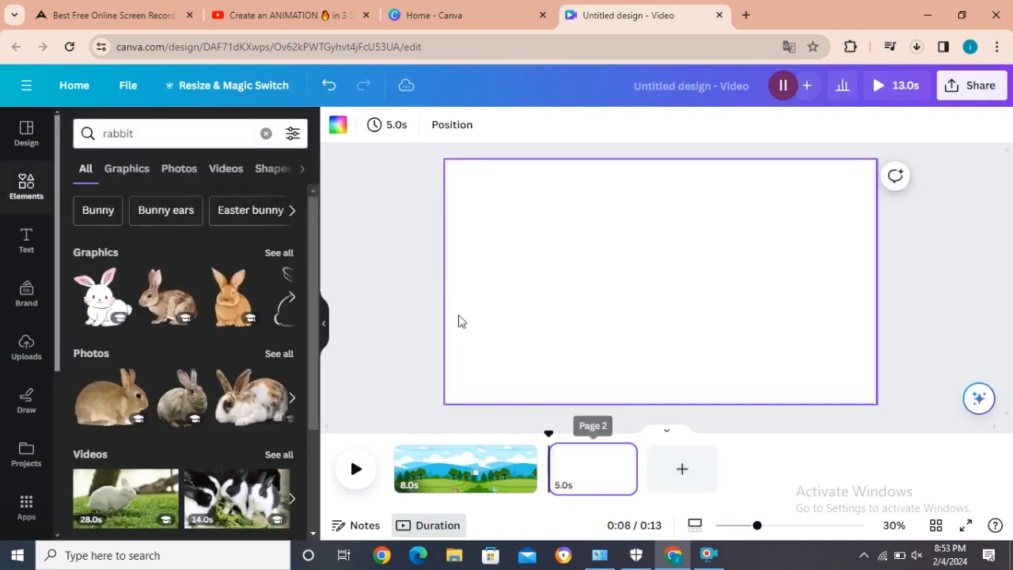
pyautogui.click(23, 190)
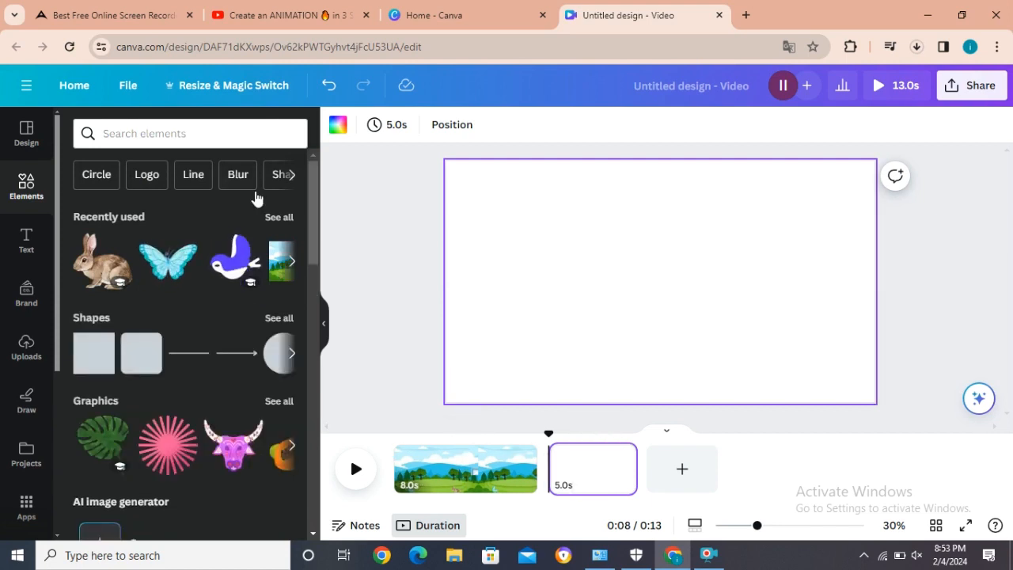
pyautogui.click(279, 218)
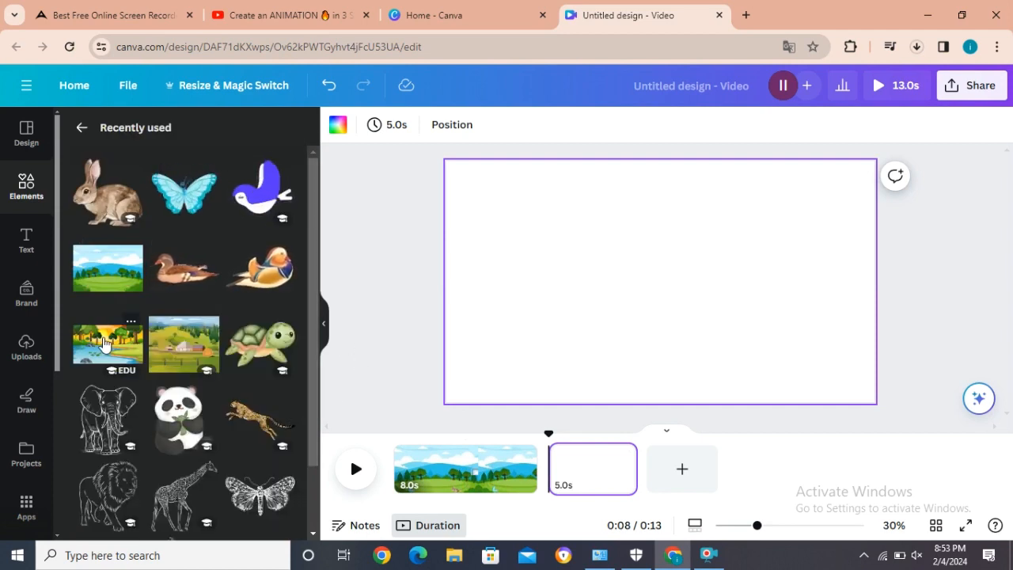
pyautogui.click(103, 343)
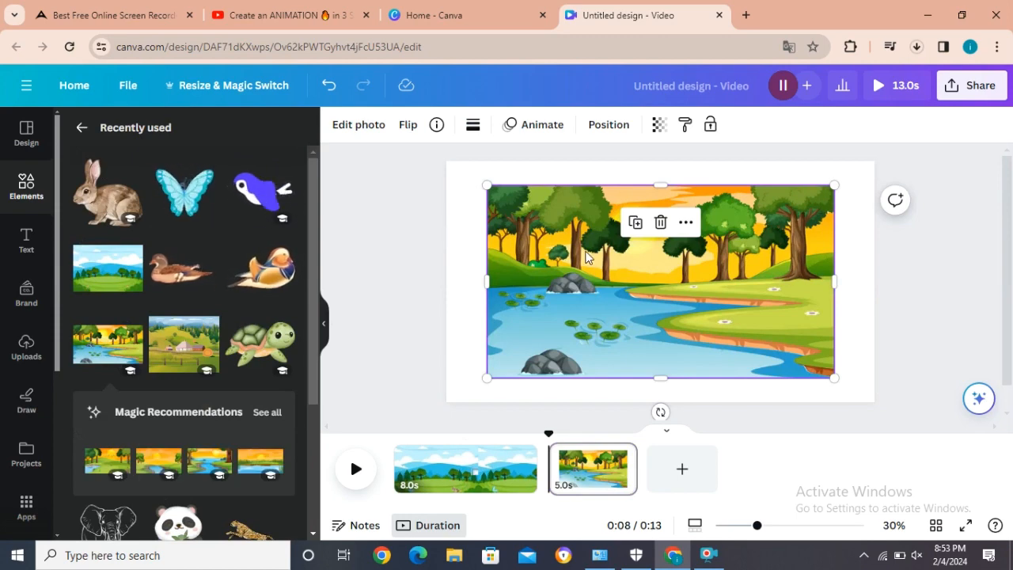
pyautogui.rightClick(586, 256)
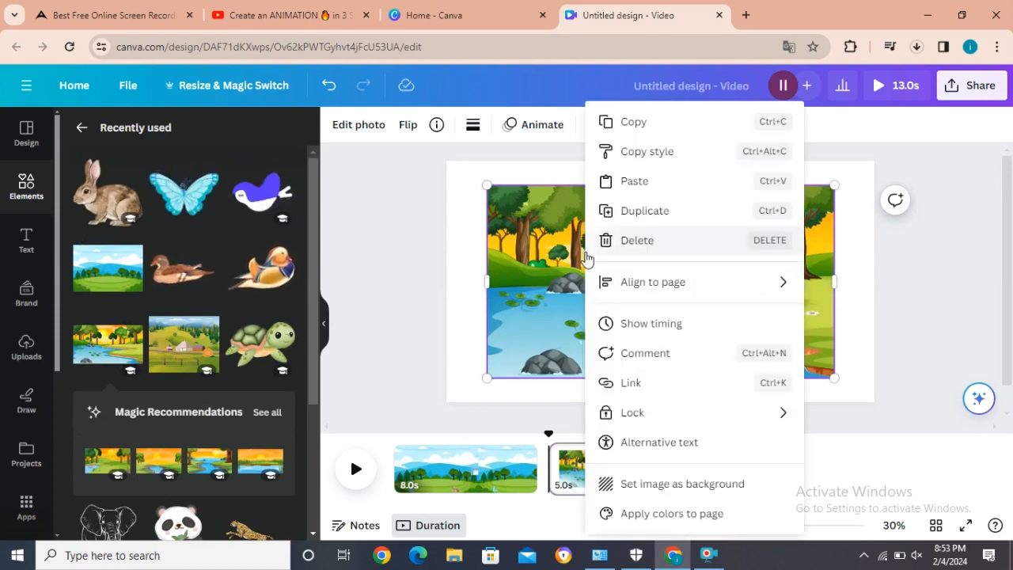
pyautogui.click(650, 484)
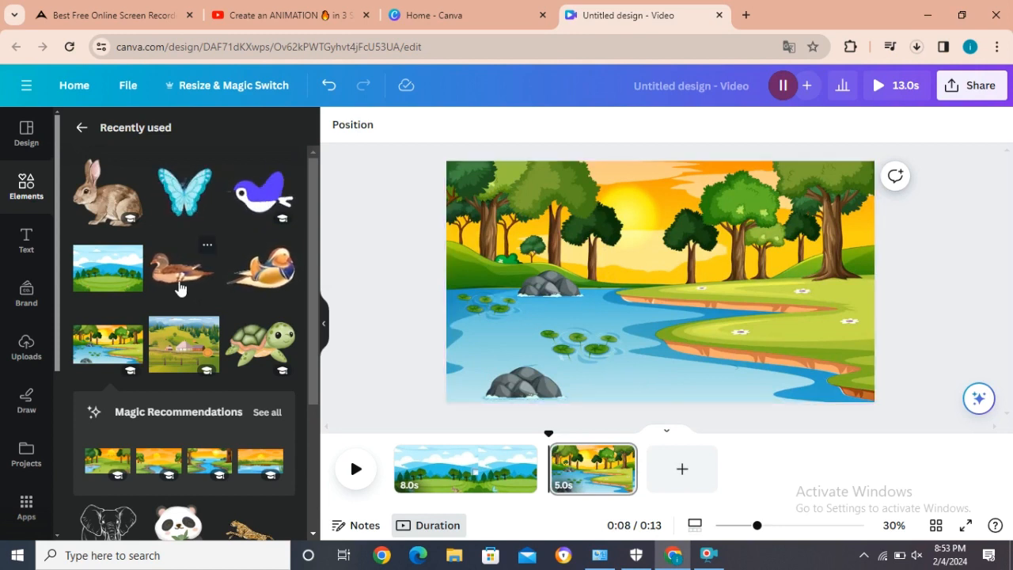
# Step: Add the recently used brown duck, shrink it into the lake's lower-right corner and make four copies of it
pyautogui.click(250, 269)
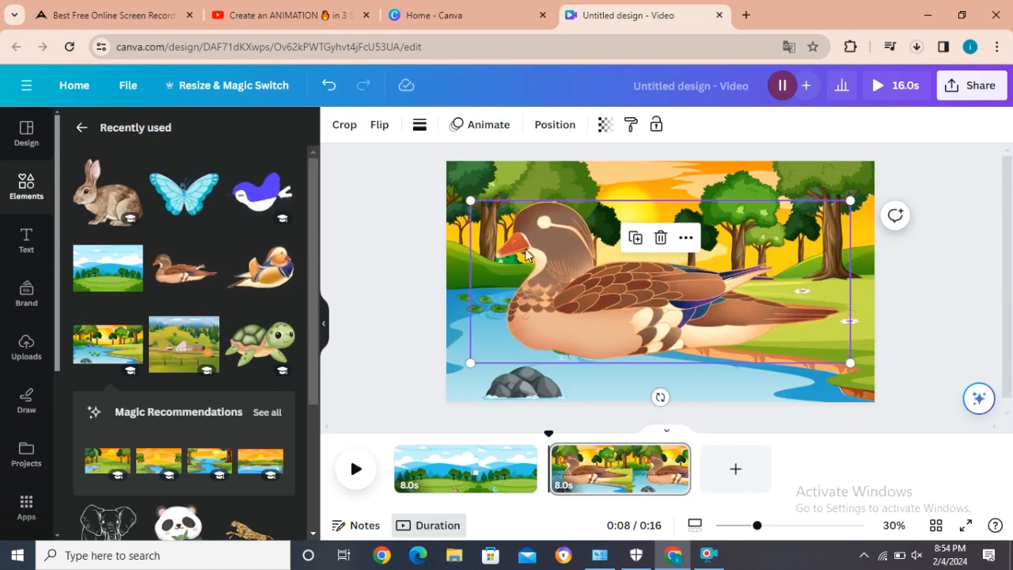
pyautogui.moveTo(473, 202); pyautogui.dragTo(796, 369)
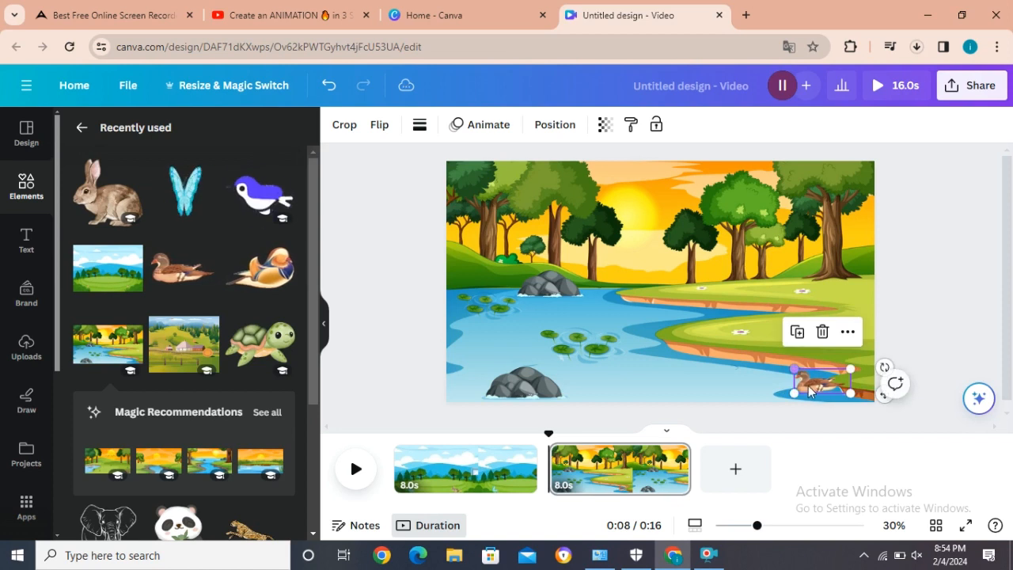
pyautogui.click(798, 334)
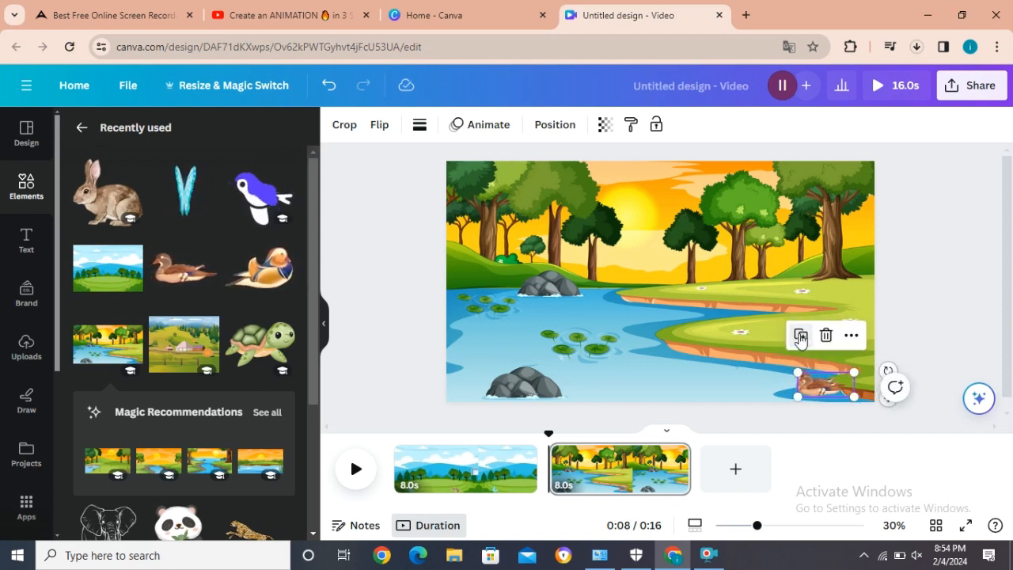
pyautogui.click(802, 339)
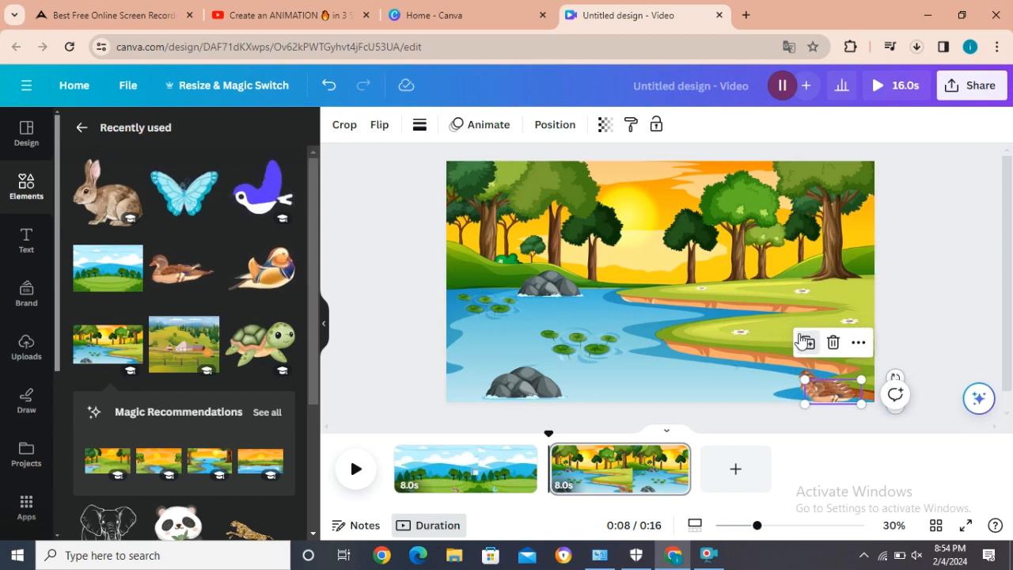
pyautogui.click(805, 342)
# Step: Spread the duck copies across the lake: bottom center, far left by the rock, beside the lily pads, and upper middle
pyautogui.moveTo(840, 400); pyautogui.dragTo(695, 388)
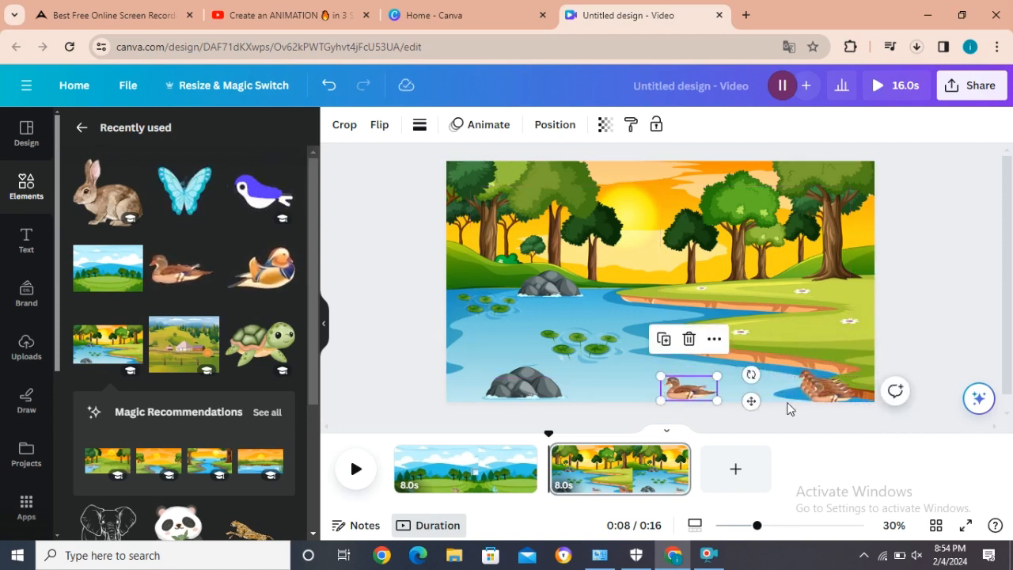
pyautogui.click(813, 396)
pyautogui.moveTo(813, 396); pyautogui.dragTo(647, 355)
pyautogui.moveTo(831, 391); pyautogui.dragTo(528, 349)
pyautogui.moveTo(829, 396); pyautogui.dragTo(528, 341)
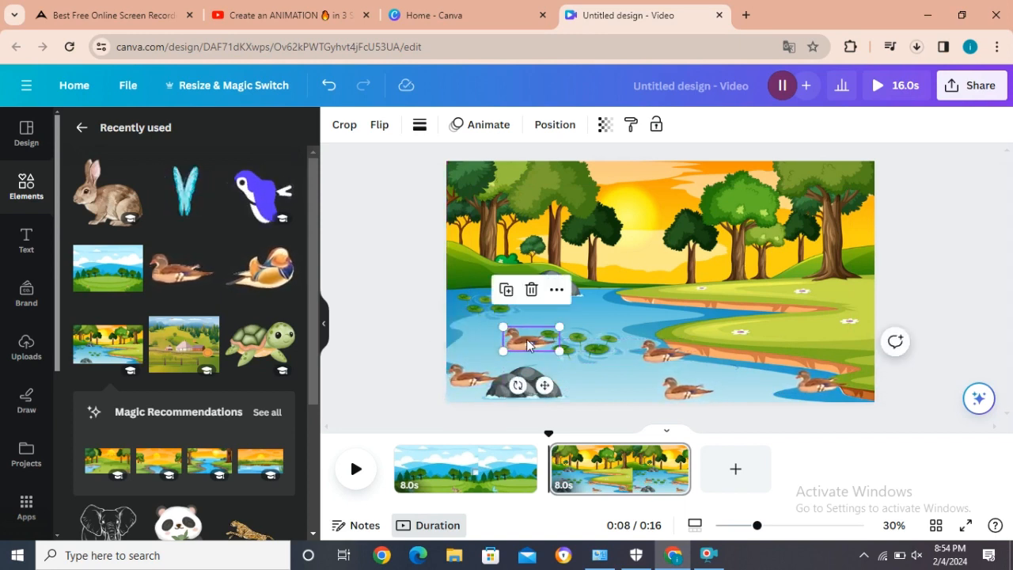
pyautogui.moveTo(645, 362); pyautogui.dragTo(606, 327)
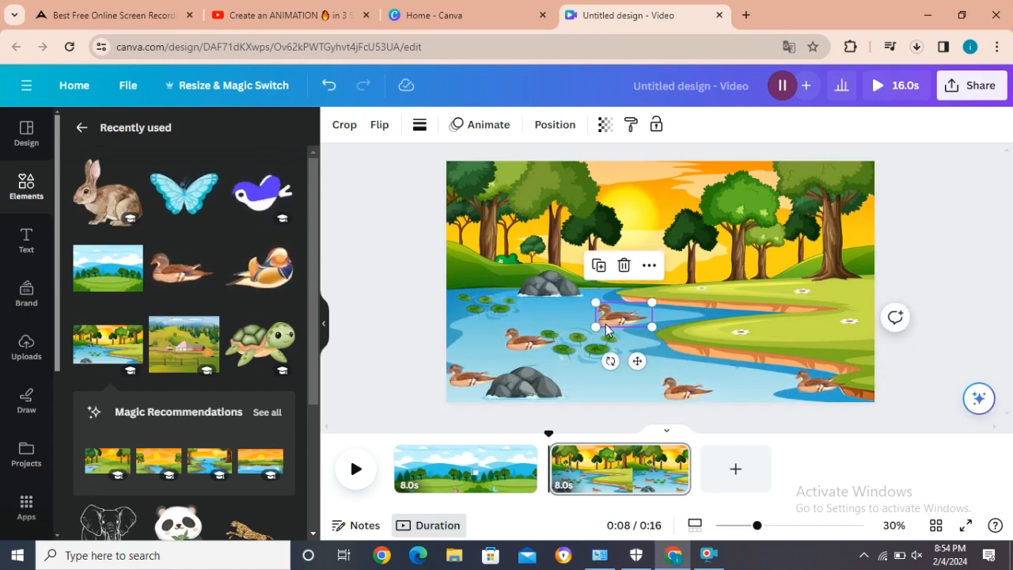
# Step: Flip the far-left duck and the duck beside the lily pads horizontally so they face right
pyautogui.click(467, 374)
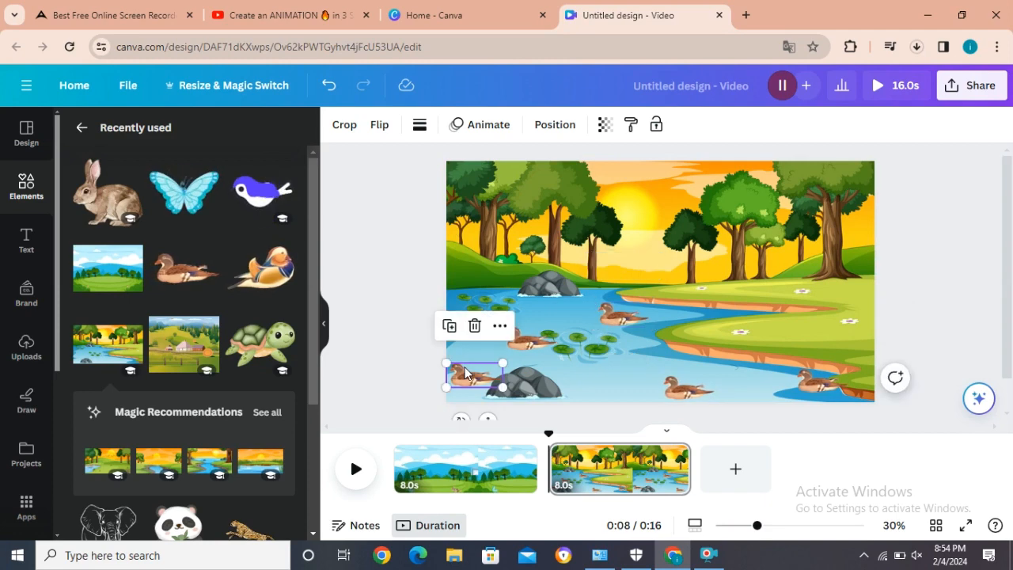
pyautogui.click(381, 125)
pyautogui.click(407, 164)
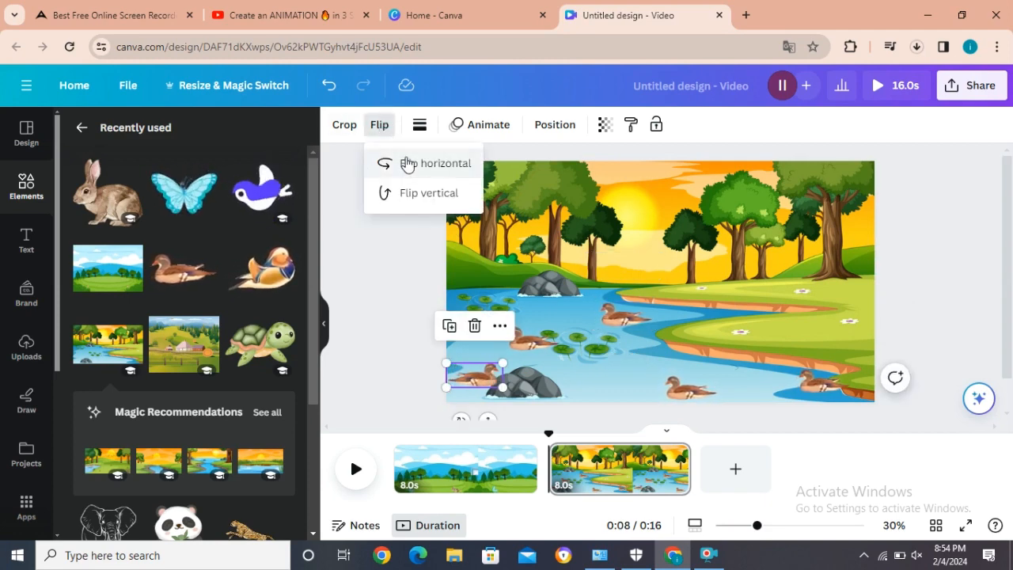
pyautogui.click(530, 346)
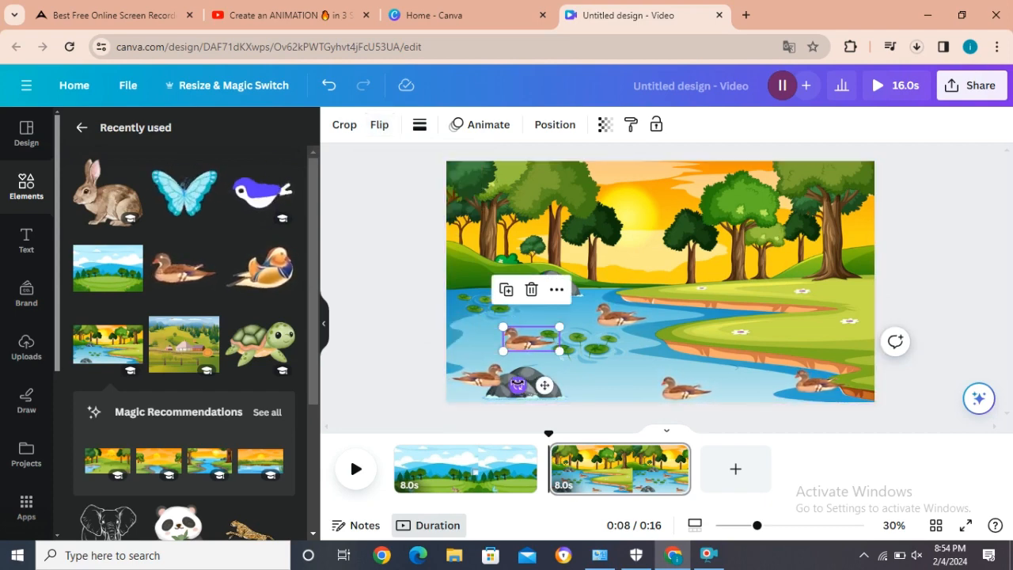
pyautogui.moveTo(518, 385)
pyautogui.mouseDown()
pyautogui.moveTo(479, 351)
pyautogui.moveTo(533, 395)
pyautogui.moveTo(518, 386)
pyautogui.mouseUp()
pyautogui.click(378, 127)
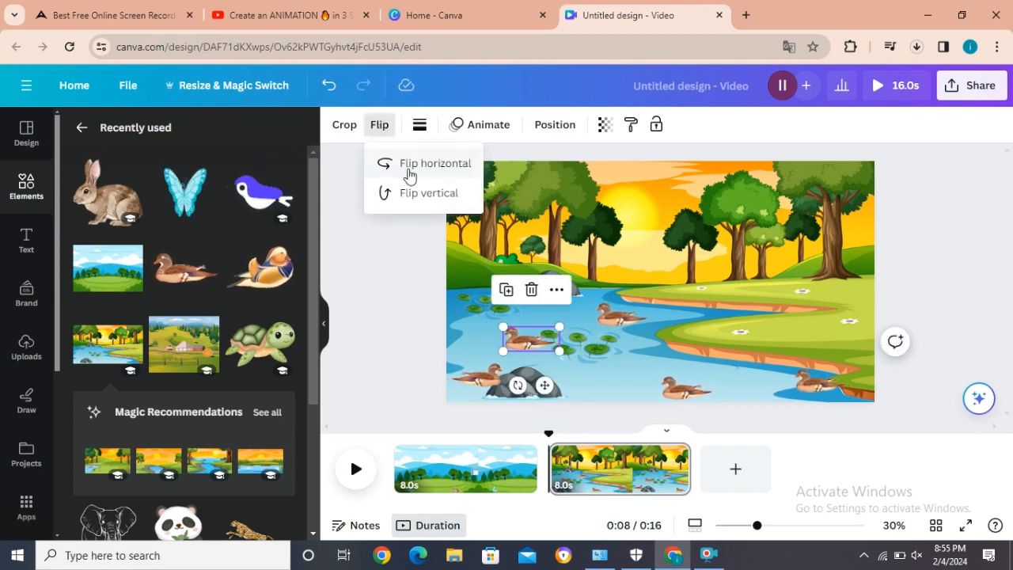
pyautogui.click(407, 163)
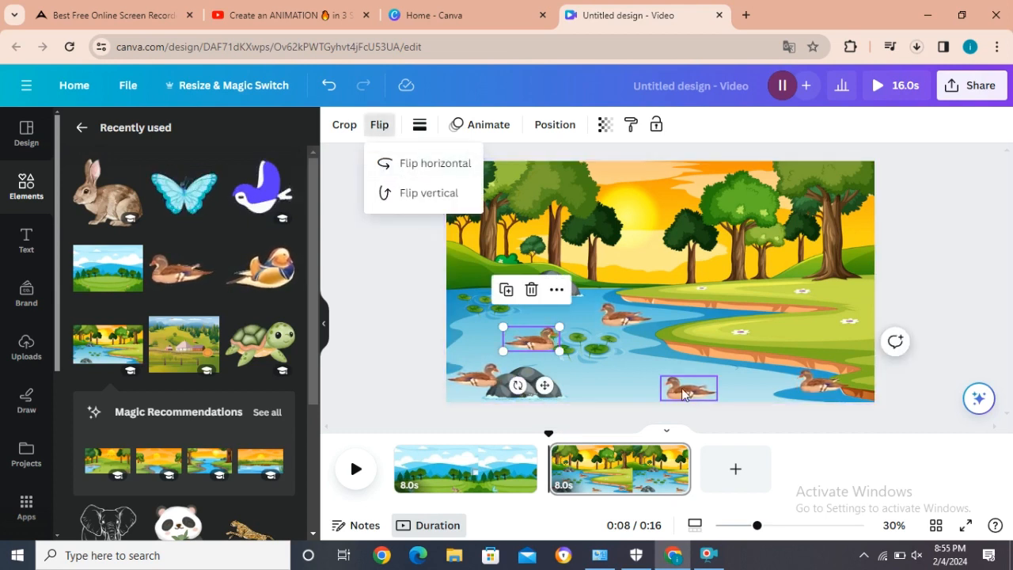
# Step: Move the far-left duck slightly down and left, just past the scene's left edge
pyautogui.click(625, 318)
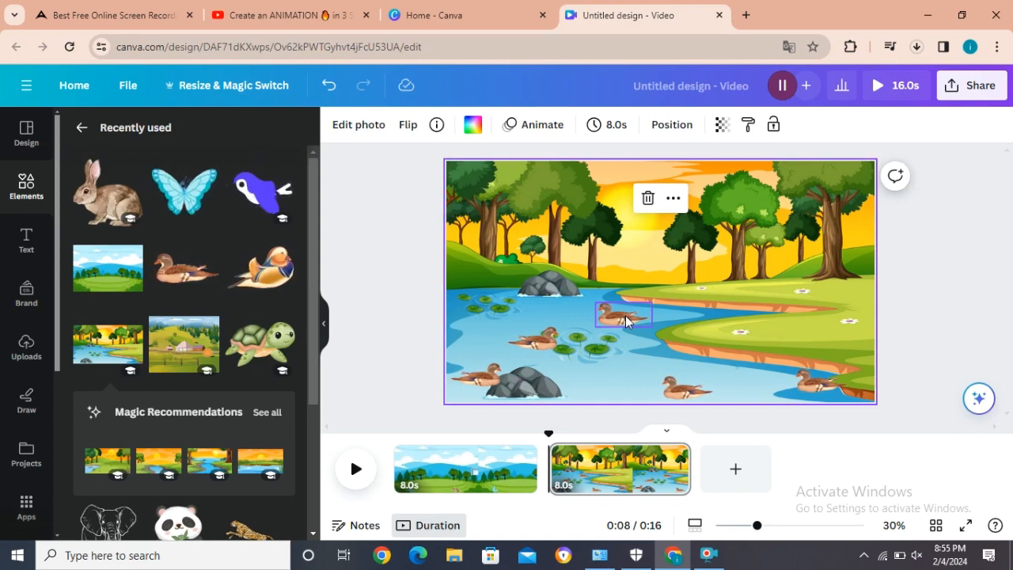
pyautogui.click(626, 320)
pyautogui.click(587, 395)
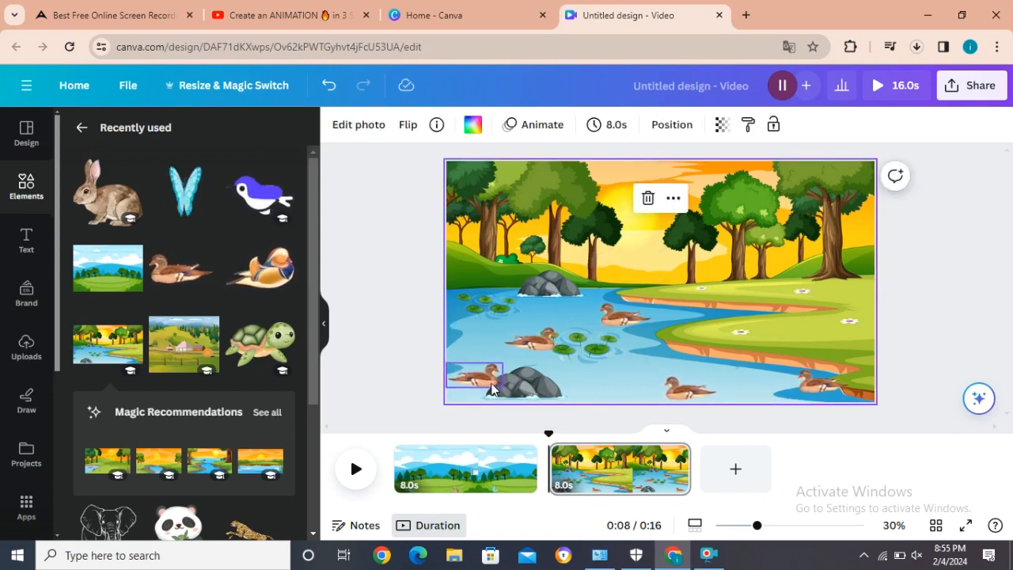
pyautogui.moveTo(483, 390); pyautogui.dragTo(477, 386)
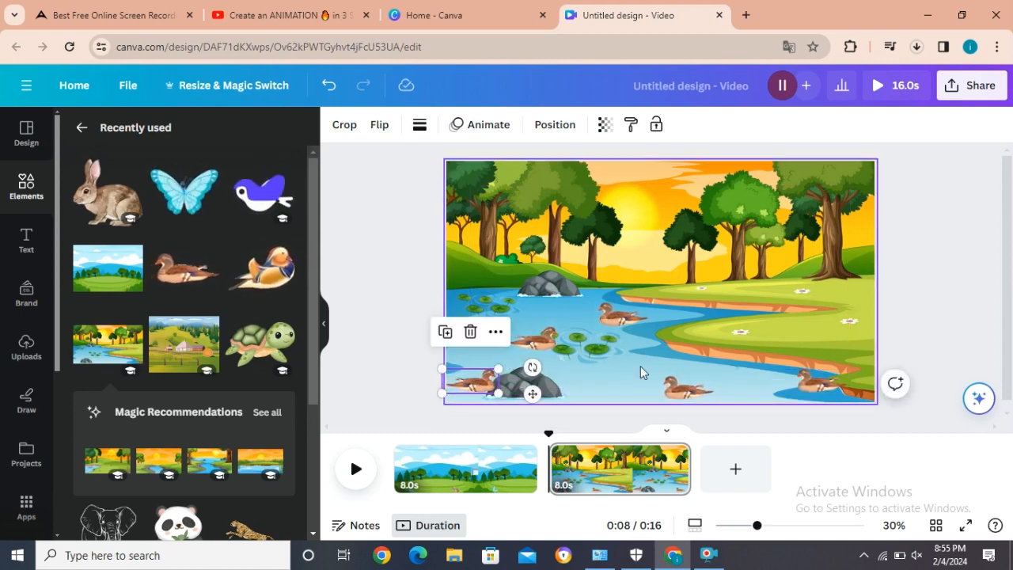
pyautogui.click(621, 373)
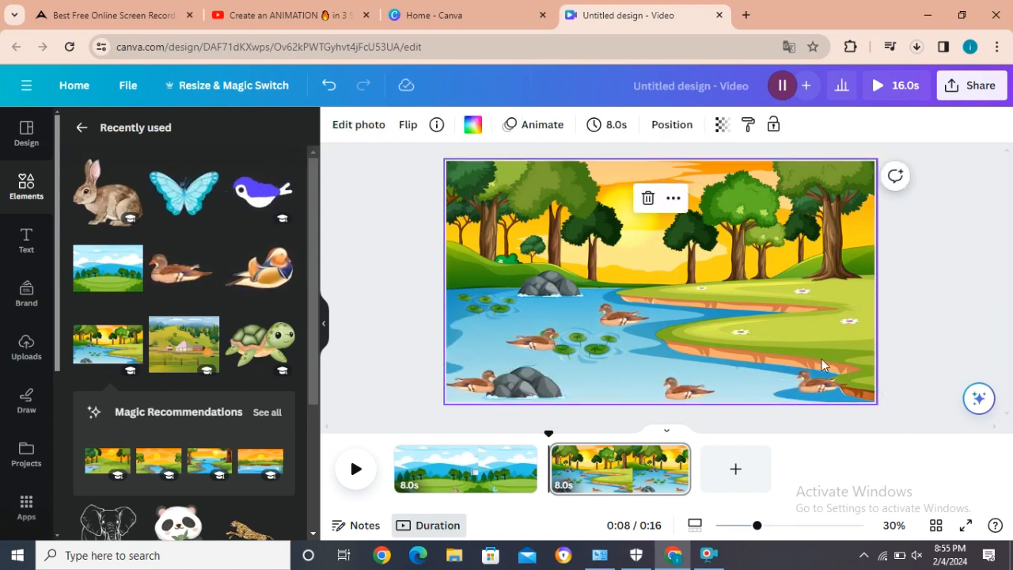
# Step: Create motion paths taking the lower-right duck and the bottom-center duck left across the water
pyautogui.click(821, 382)
pyautogui.click(488, 124)
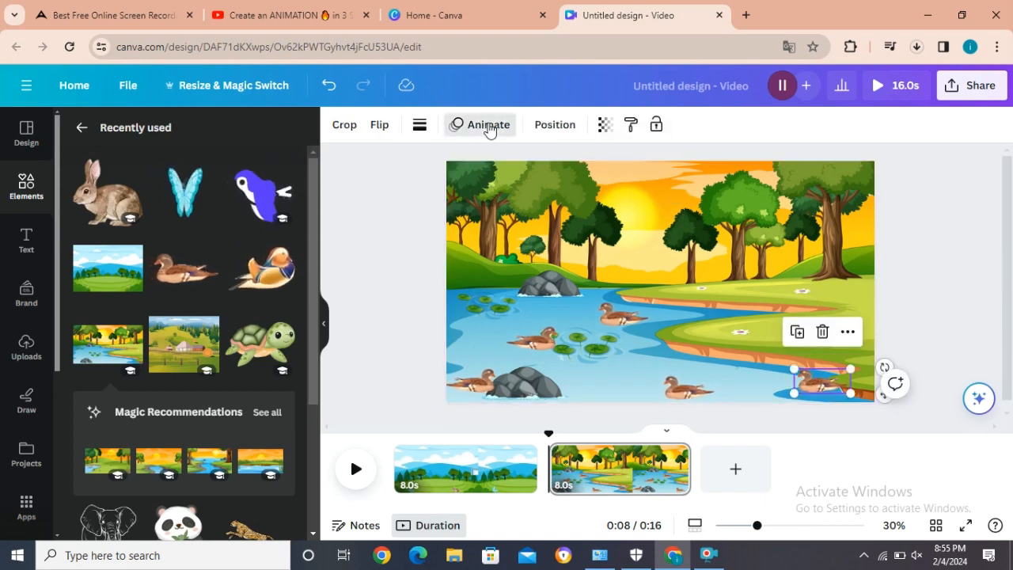
pyautogui.click(98, 190)
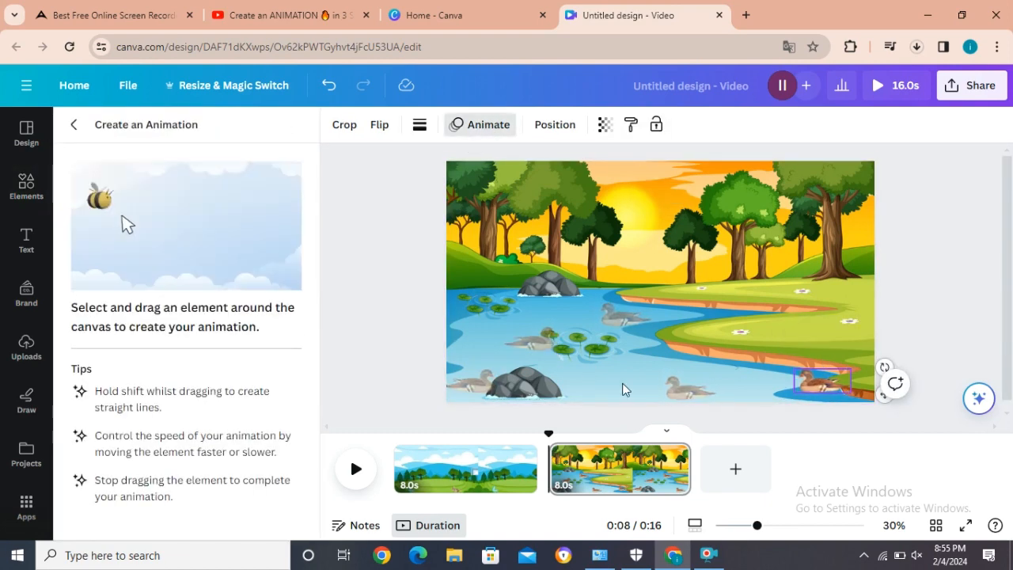
pyautogui.moveTo(813, 390); pyautogui.dragTo(734, 389)
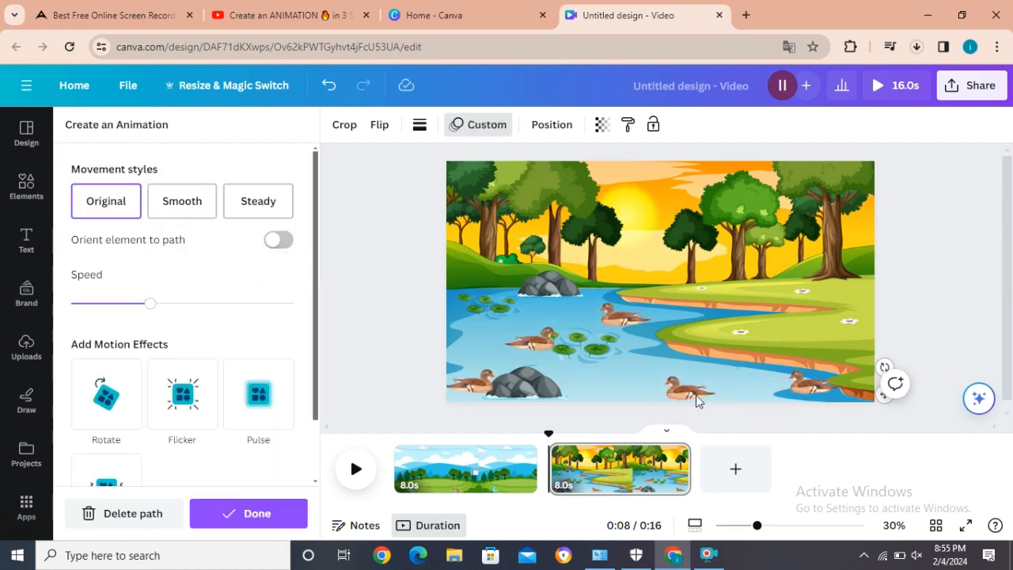
pyautogui.click(696, 395)
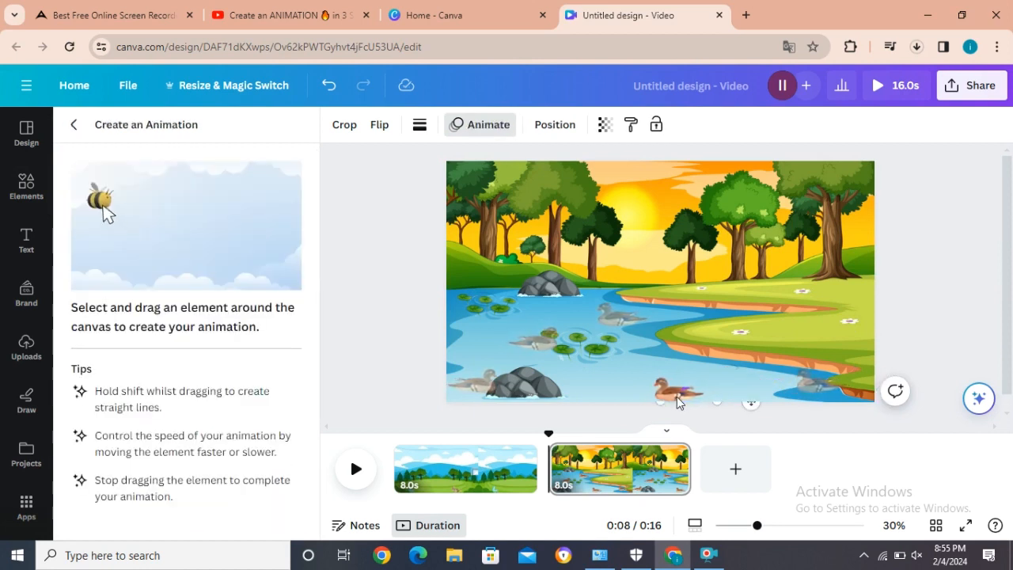
pyautogui.moveTo(665, 392); pyautogui.dragTo(616, 394)
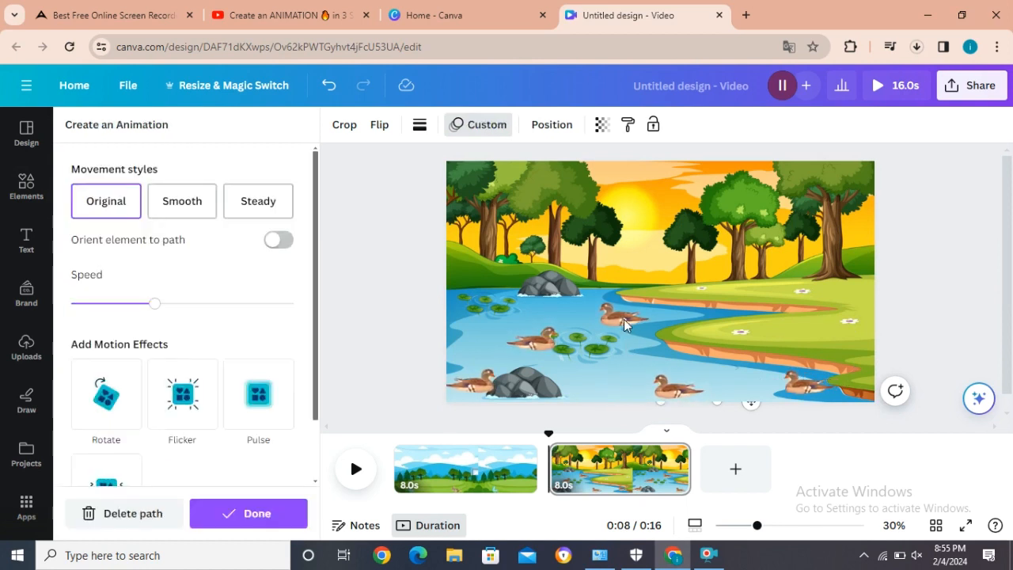
# Step: Create motion paths for the three remaining ducks, taking the far-left one right past the nearby rock
pyautogui.click(624, 319)
pyautogui.moveTo(622, 320)
pyautogui.mouseDown()
pyautogui.moveTo(599, 337)
pyautogui.moveTo(588, 327)
pyautogui.moveTo(550, 340)
pyautogui.moveTo(618, 365)
pyautogui.moveTo(668, 368)
pyautogui.mouseUp()
pyautogui.moveTo(491, 385)
pyautogui.mouseDown()
pyautogui.moveTo(509, 355)
pyautogui.moveTo(560, 359)
pyautogui.moveTo(601, 384)
pyautogui.mouseUp()
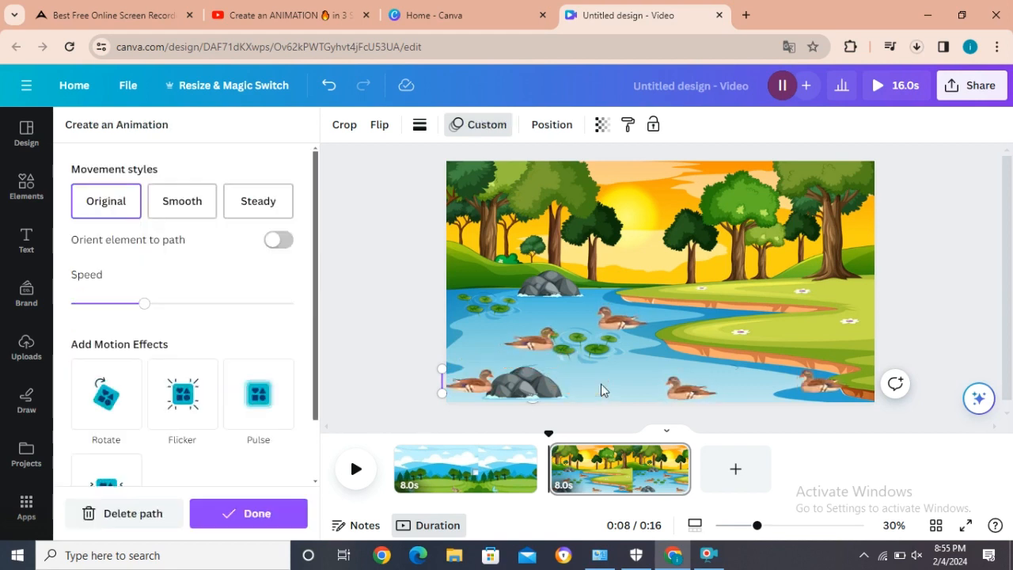
# Step: Give the lower-right and bottom-center ducks the Smooth movement style and lower their animation speeds to about a seventh of the range
pyautogui.click(806, 384)
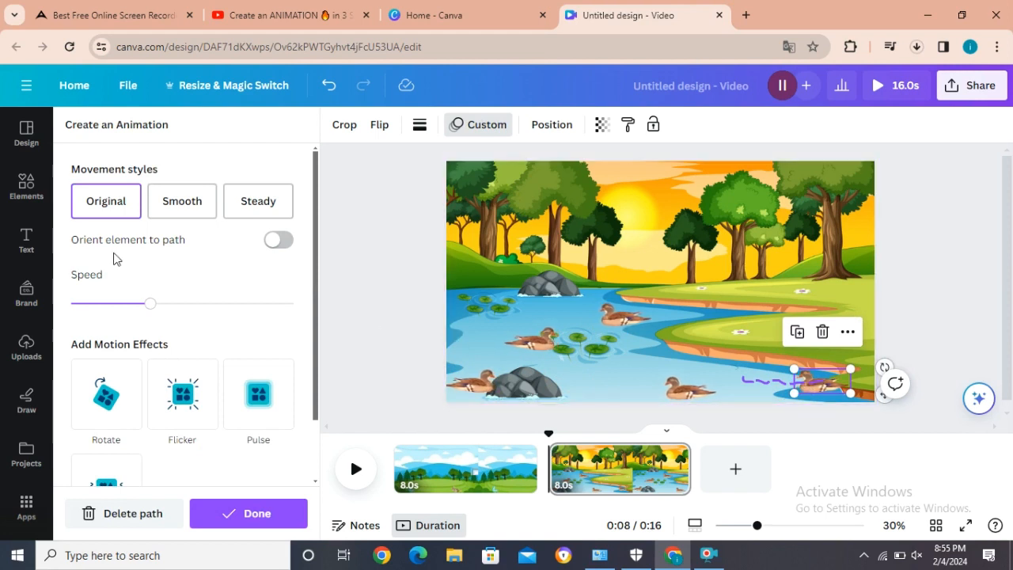
pyautogui.click(200, 206)
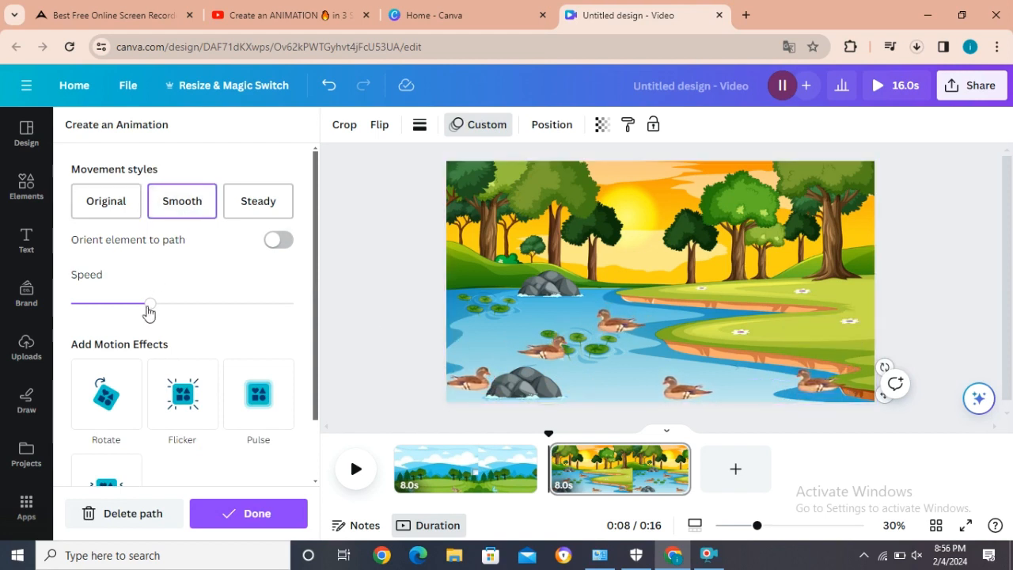
pyautogui.moveTo(150, 306); pyautogui.dragTo(104, 310)
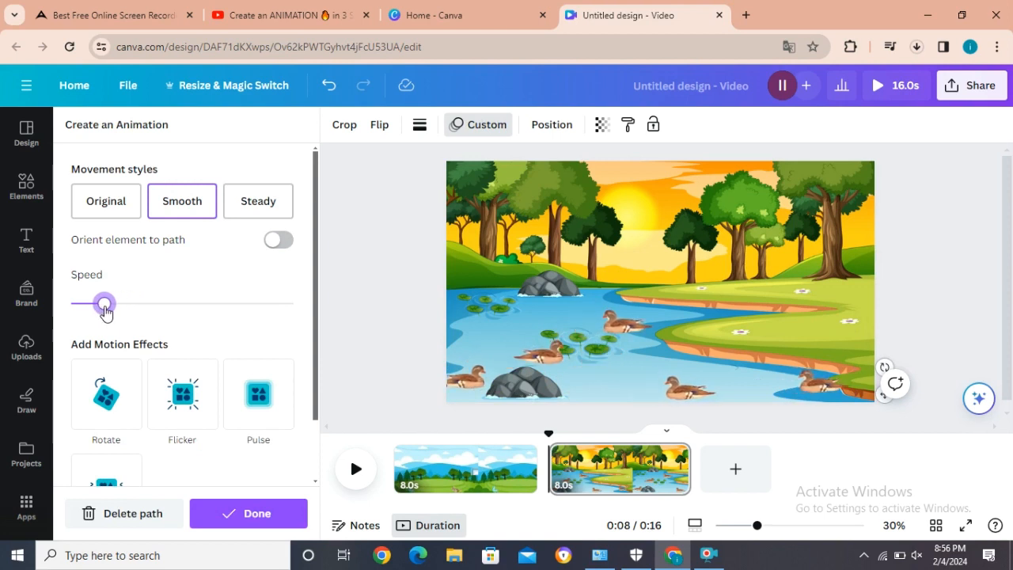
pyautogui.click(672, 395)
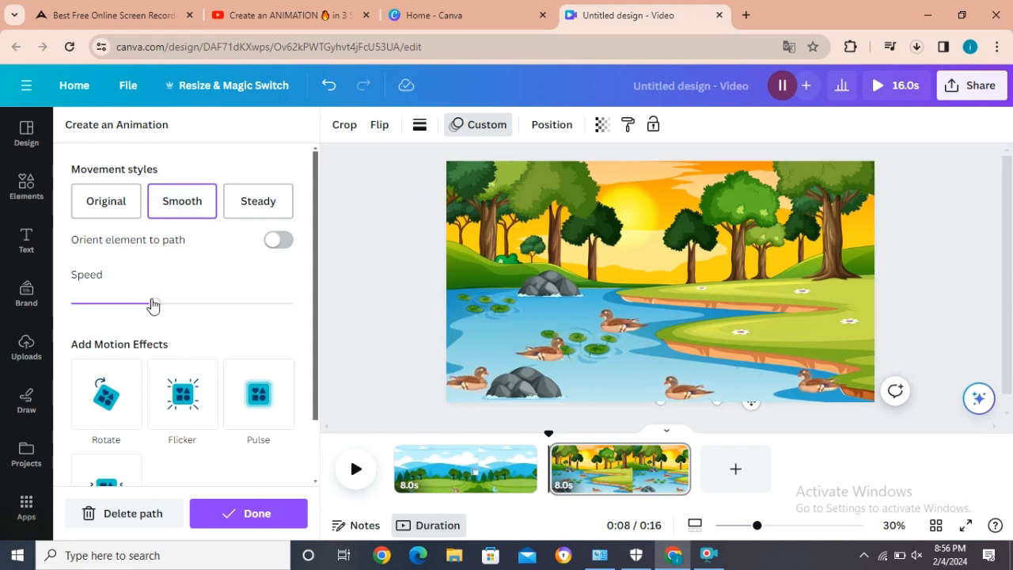
pyautogui.moveTo(153, 304); pyautogui.dragTo(101, 308)
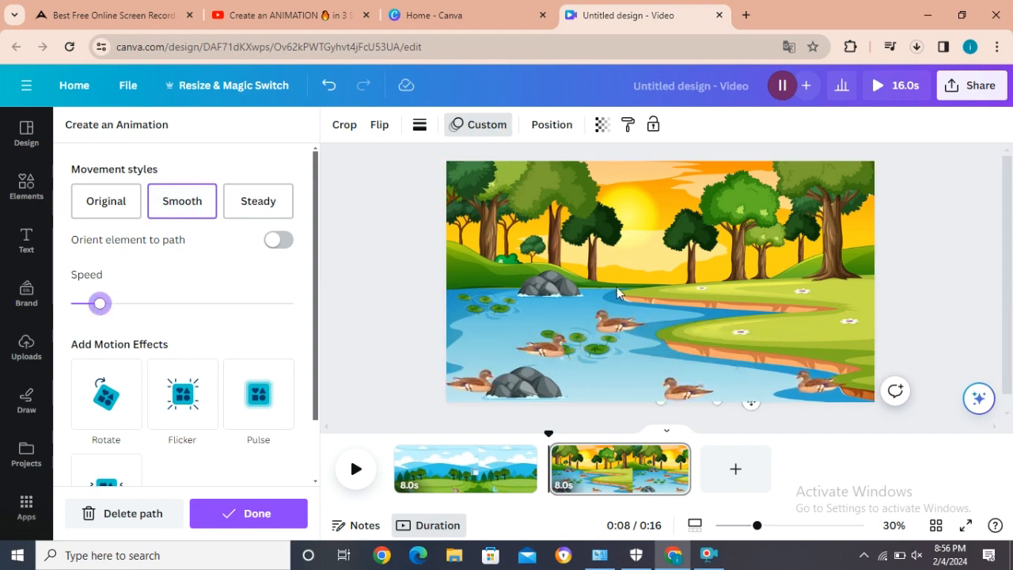
# Step: Lower the animation speed of the upper-middle duck to about a quarter of the range
pyautogui.click(617, 319)
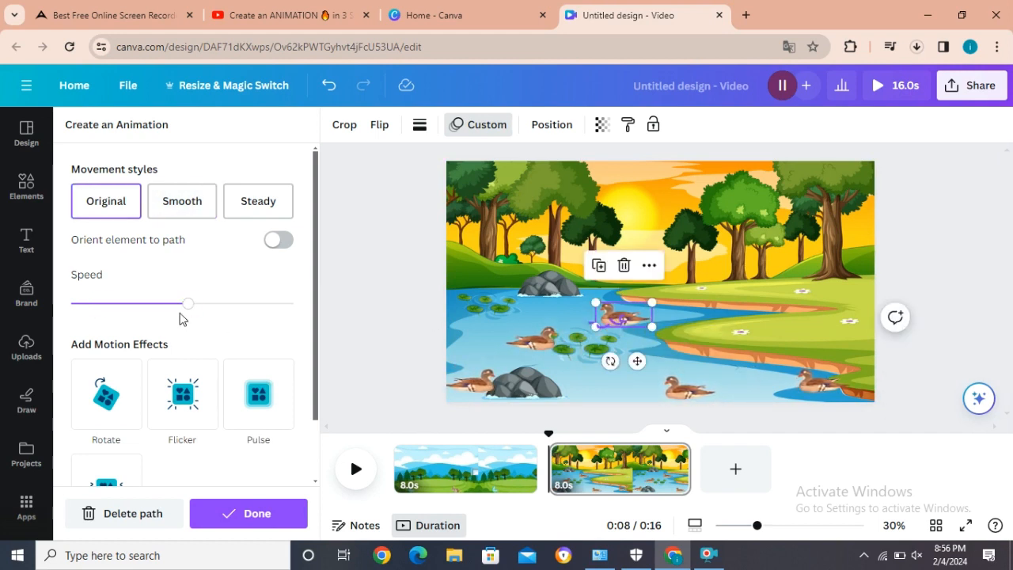
pyautogui.moveTo(186, 310); pyautogui.dragTo(124, 303)
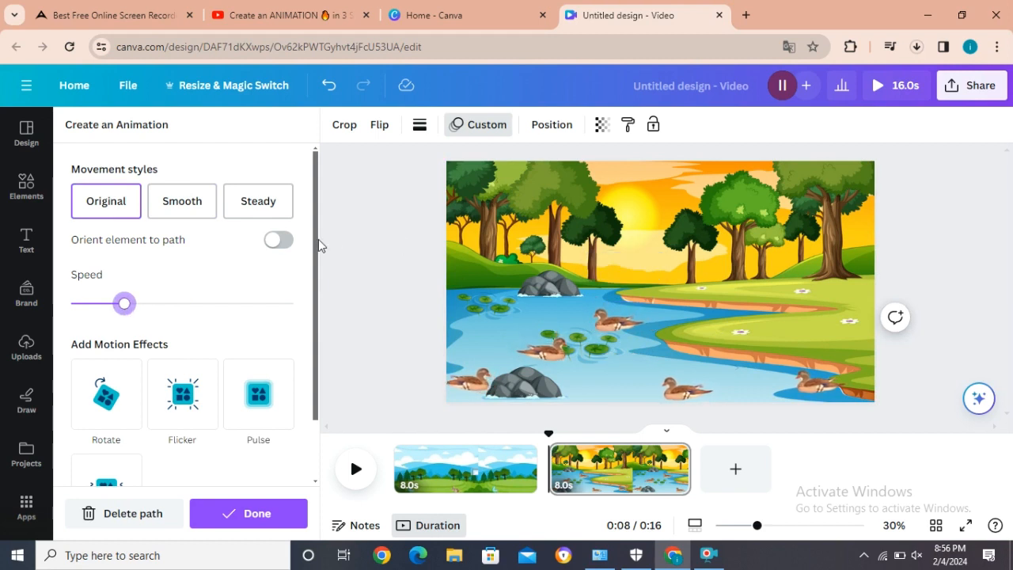
# Step: Give the upper-middle duck the Smooth movement style, and the middle-left duck the Steady style at about an eighth of the speed range
pyautogui.click(197, 215)
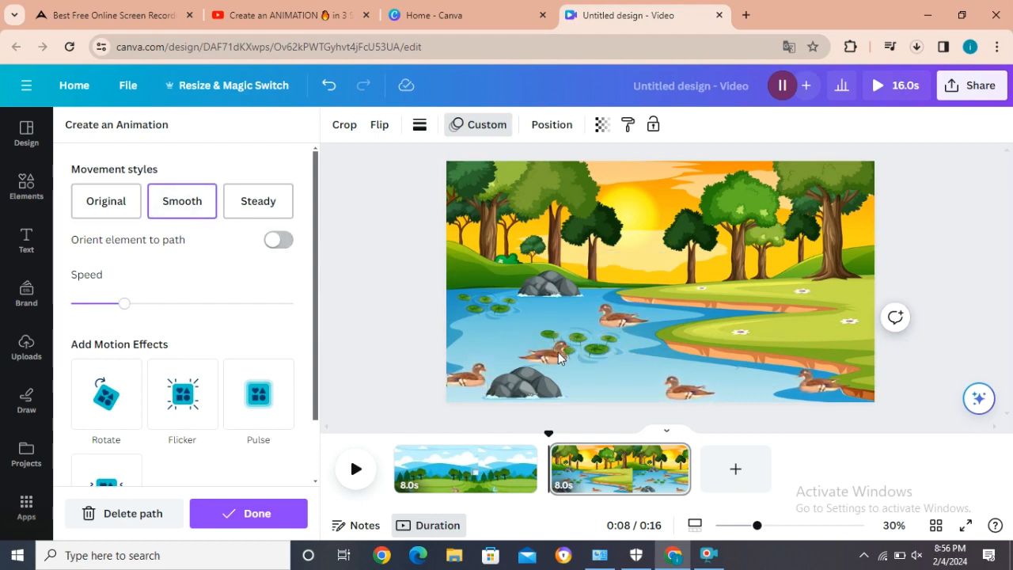
pyautogui.click(559, 357)
pyautogui.click(197, 214)
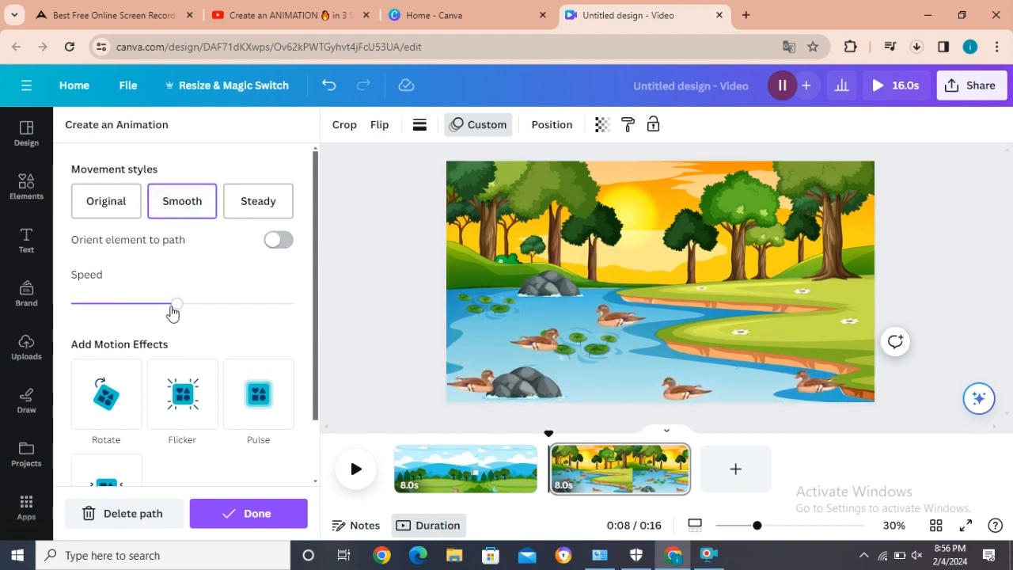
pyautogui.moveTo(174, 307); pyautogui.dragTo(129, 304)
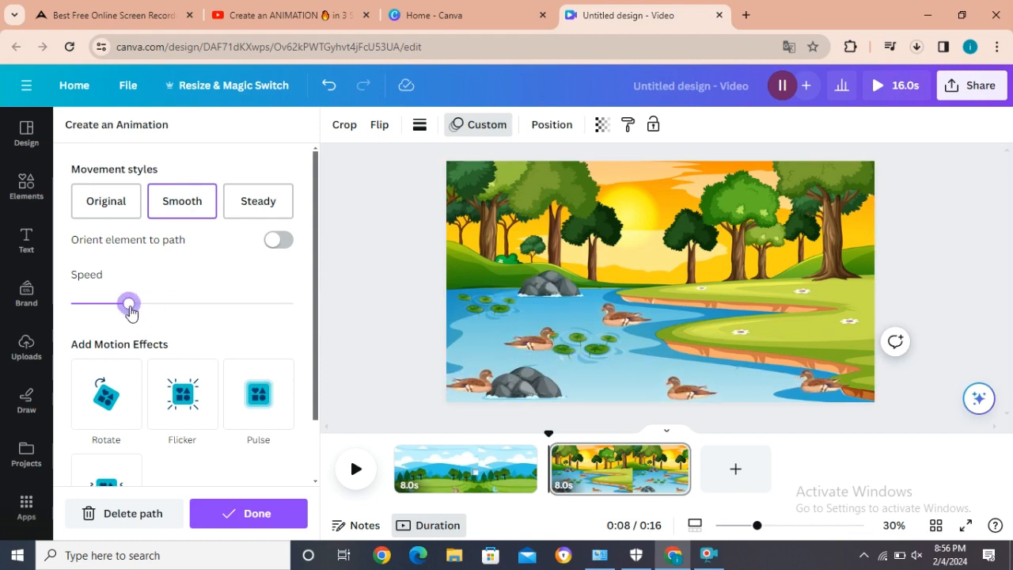
pyautogui.click(258, 208)
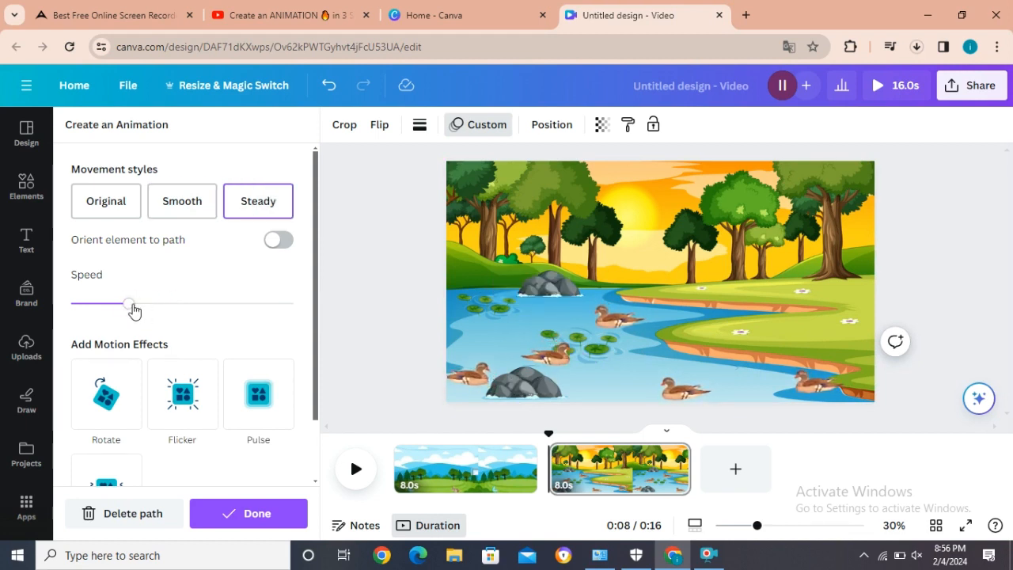
pyautogui.moveTo(132, 310); pyautogui.dragTo(100, 304)
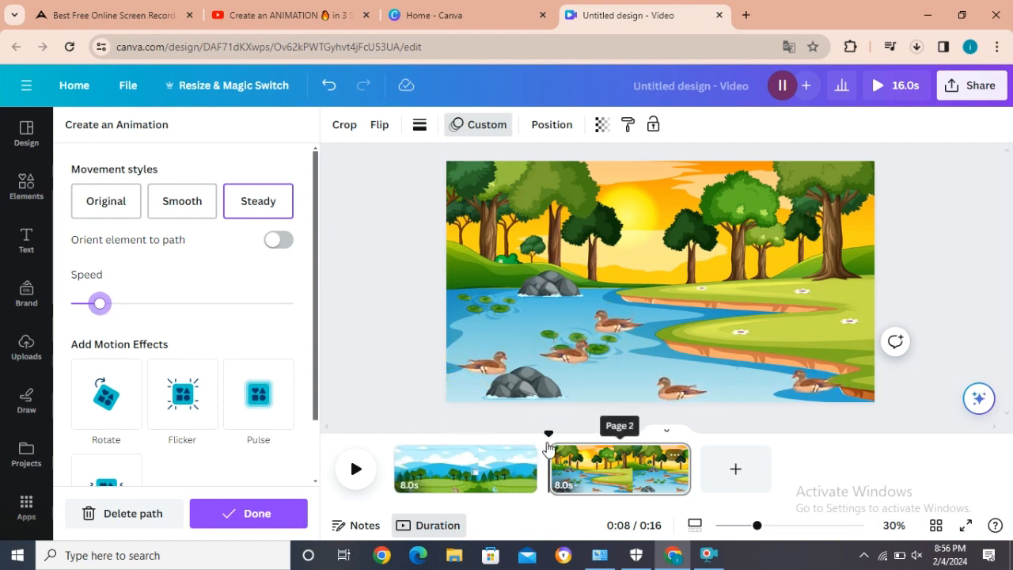
# Step: Return the playhead to the start of the first page and play the whole two-page animation
pyautogui.moveTo(547, 437); pyautogui.dragTo(390, 441)
pyautogui.click(396, 474)
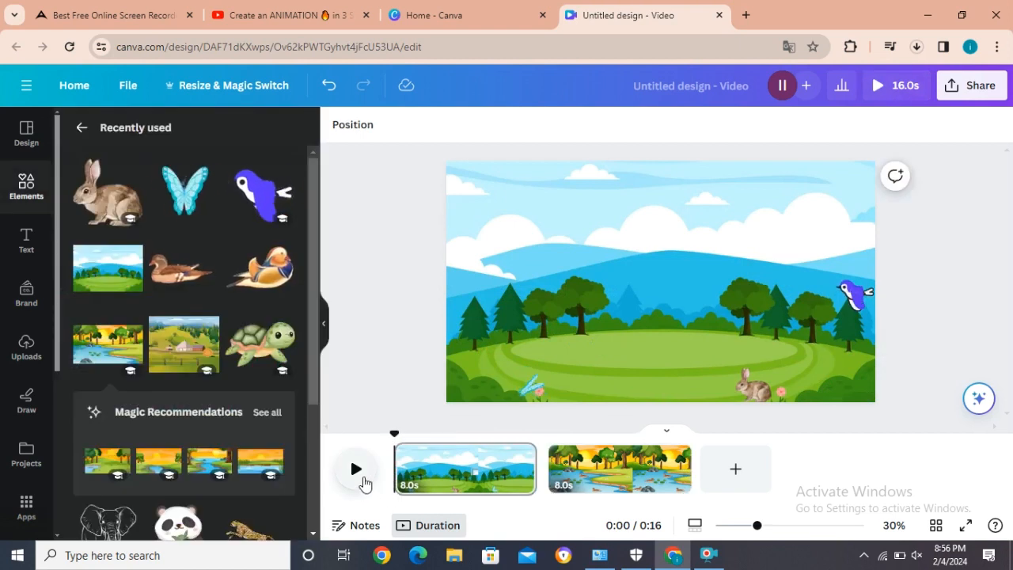
pyautogui.click(363, 479)
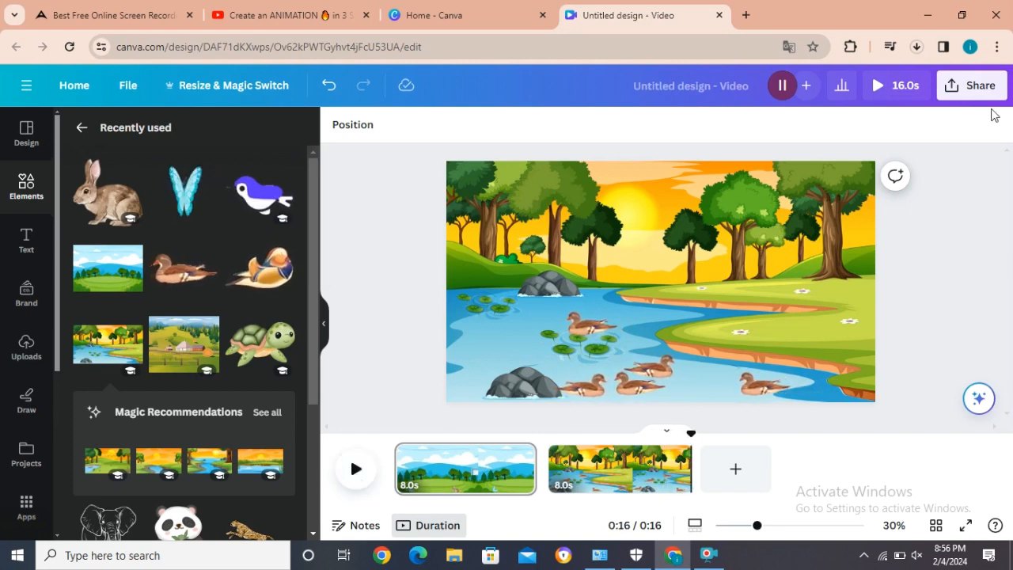
# Step: Download all pages of the design as one MP4 video at 720p quality
pyautogui.click(982, 87)
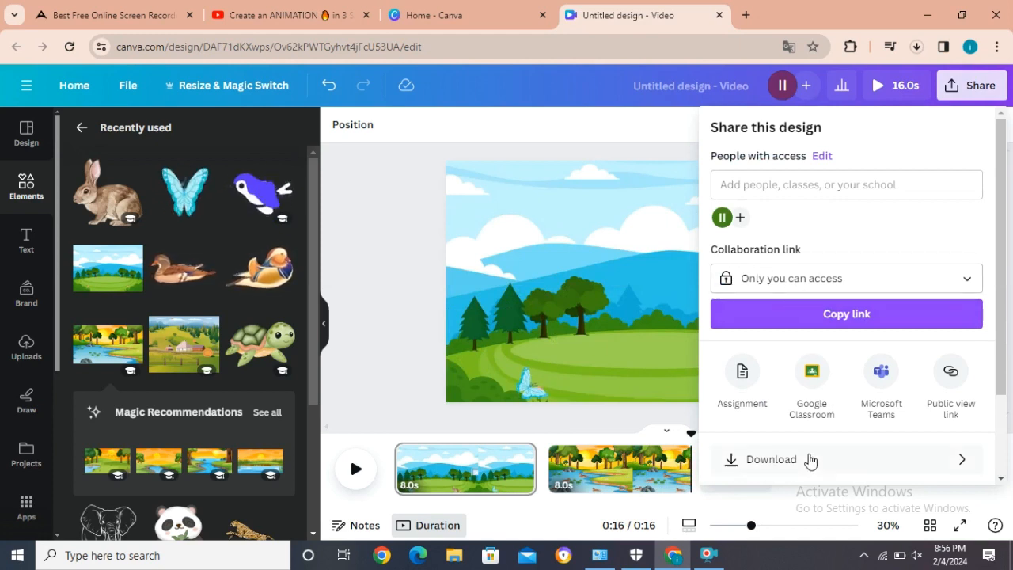
pyautogui.click(809, 462)
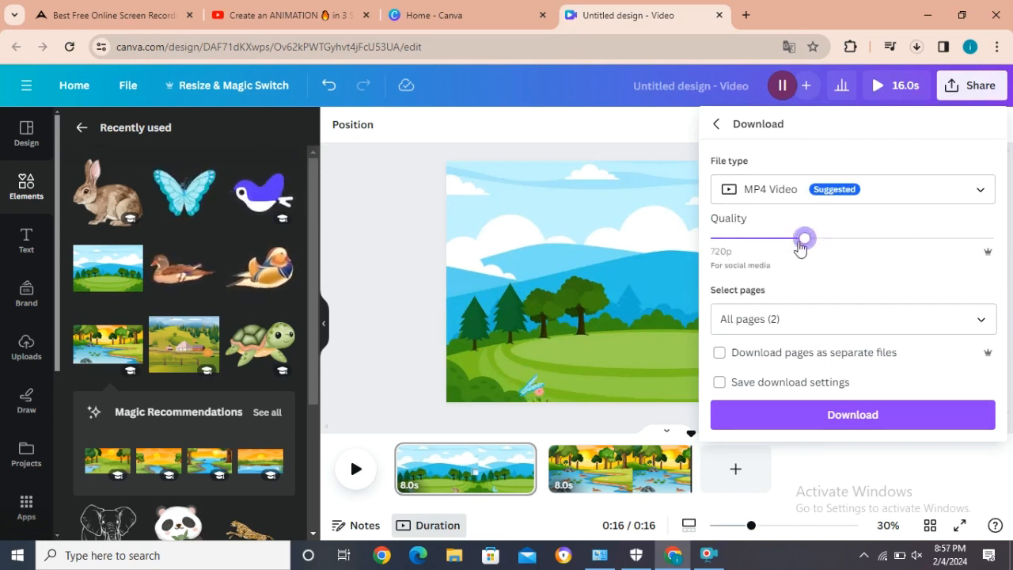
pyautogui.click(805, 417)
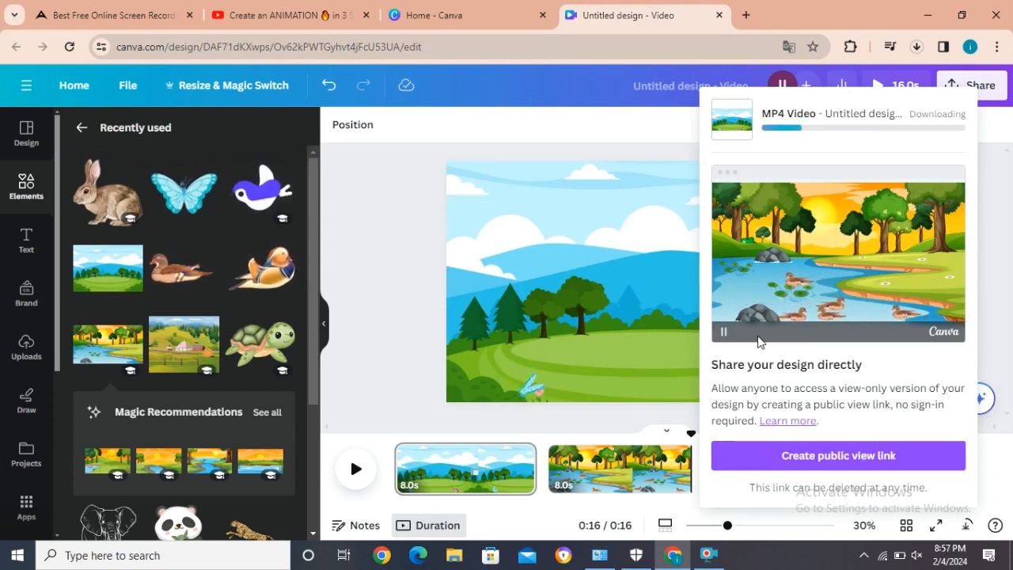
pyautogui.click(711, 559)
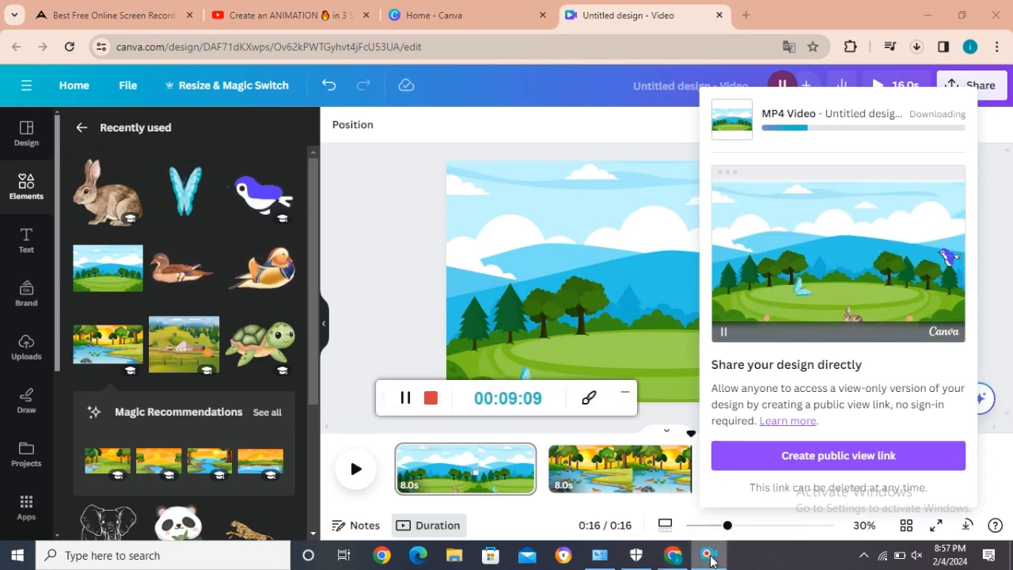